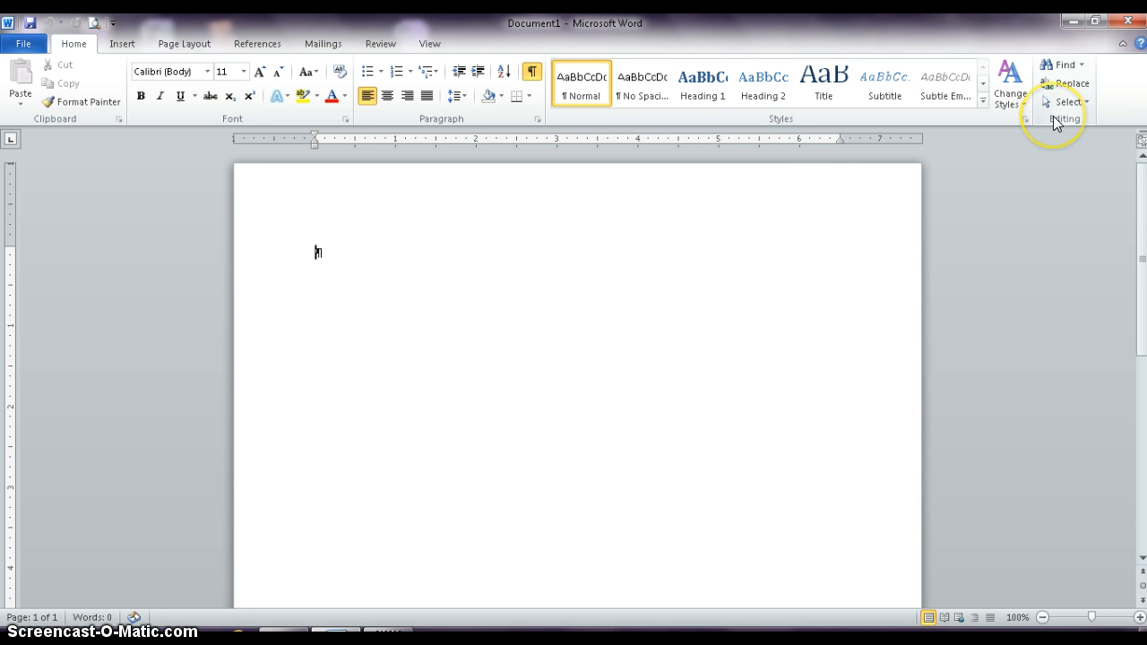
click(122, 44)
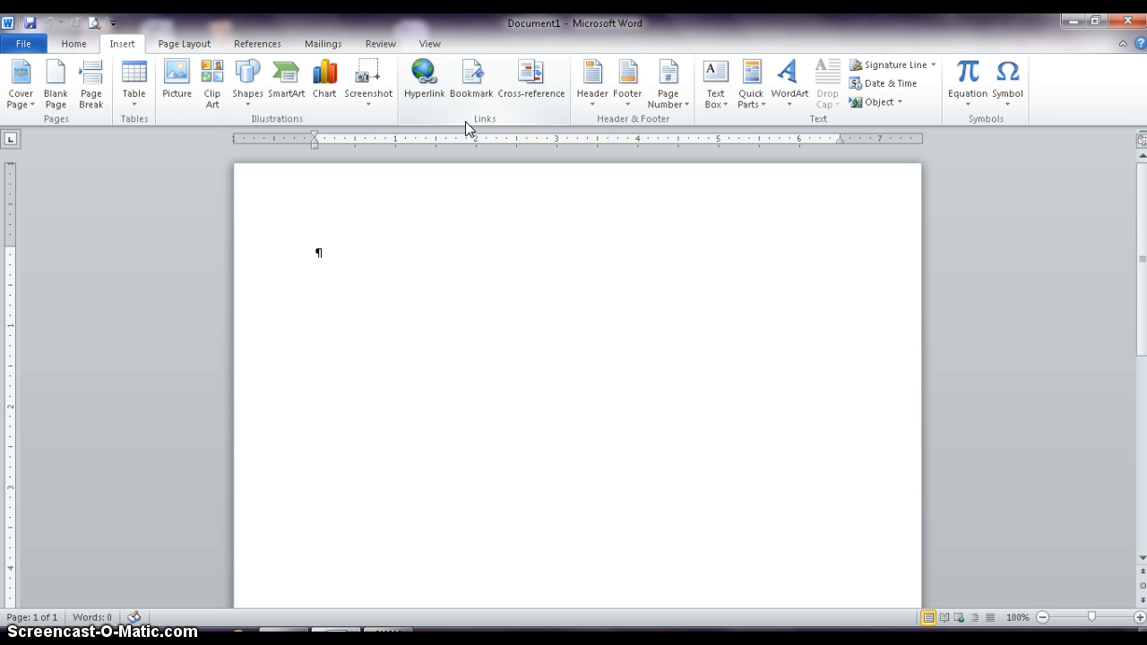
click(75, 43)
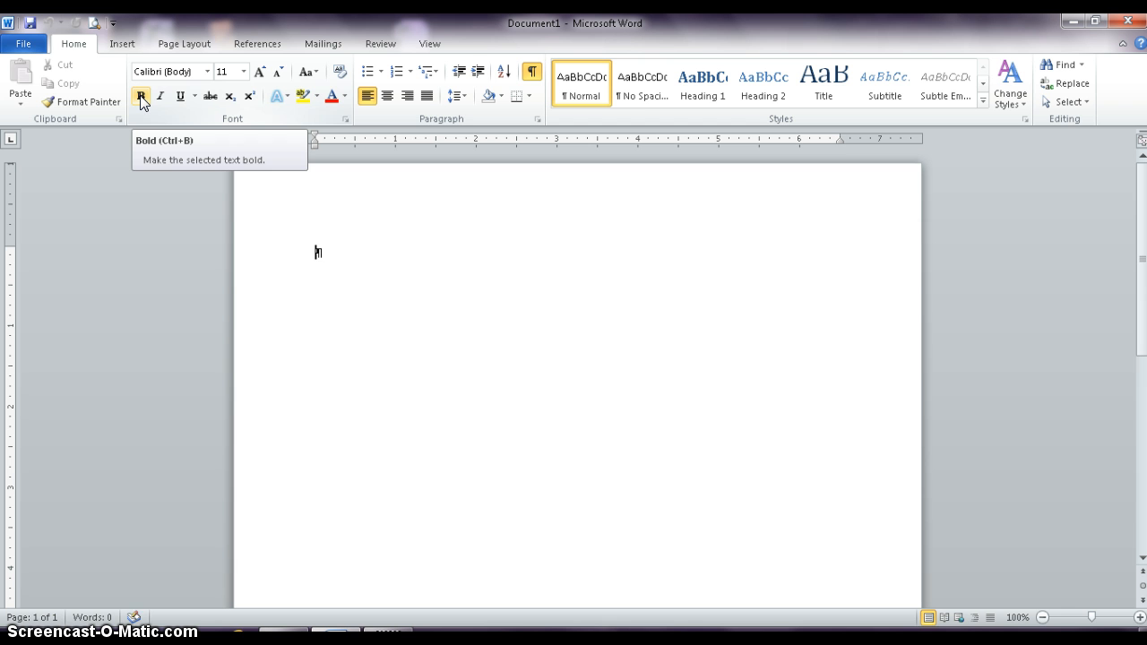
click(124, 44)
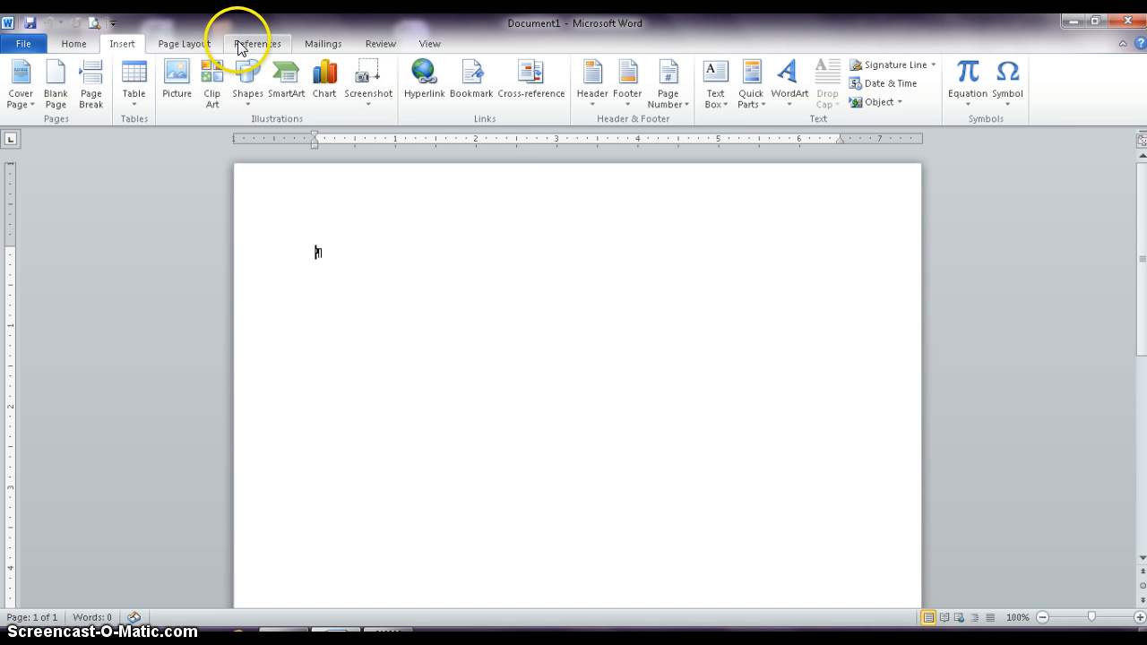
click(75, 45)
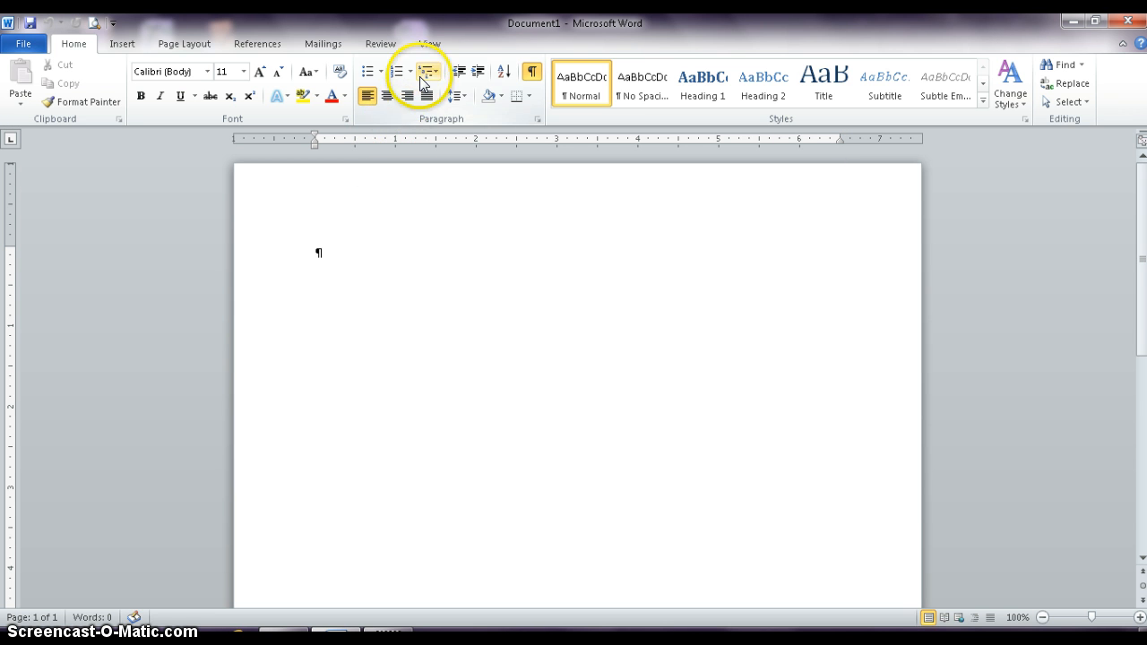
Hide the document ruler and display it again.
click(430, 44)
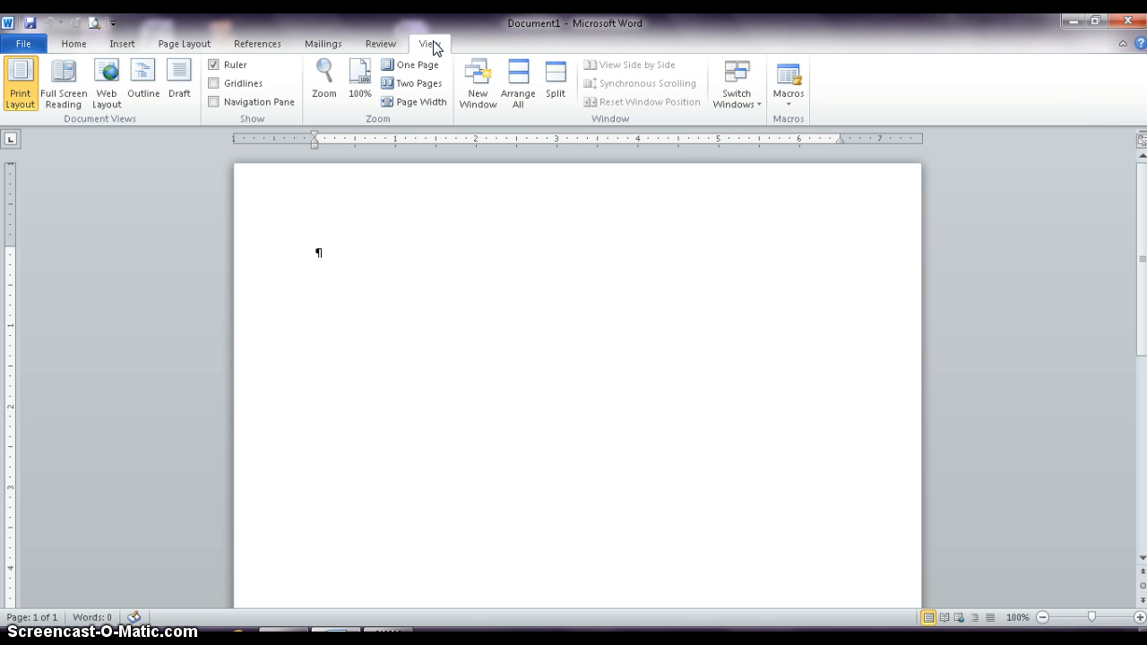
click(213, 65)
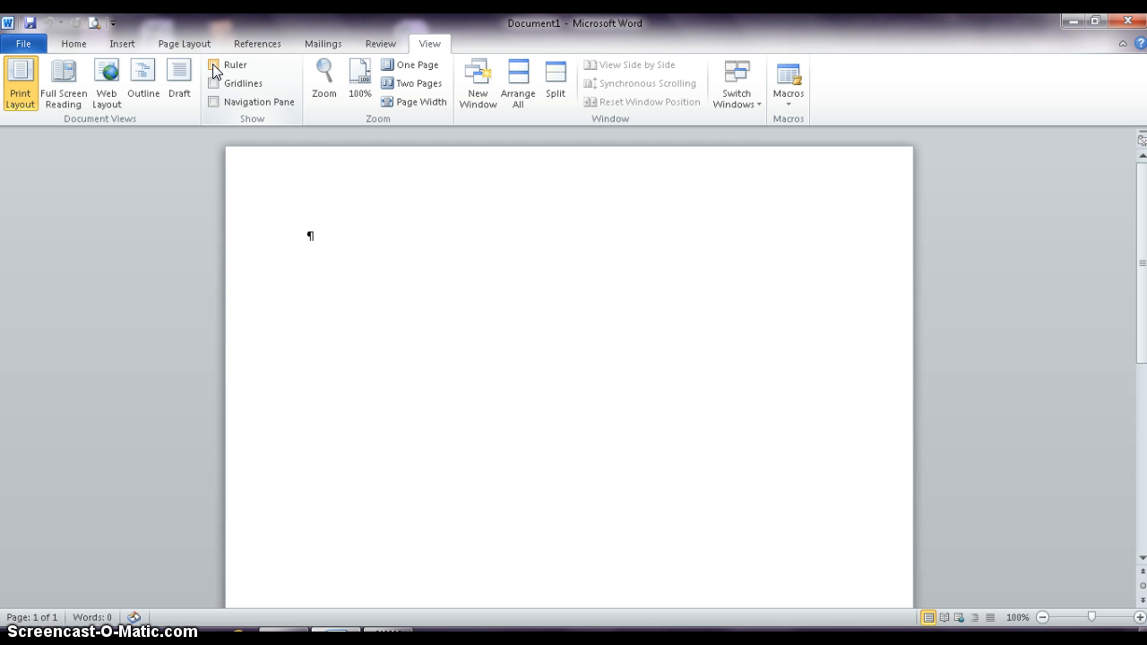
click(214, 65)
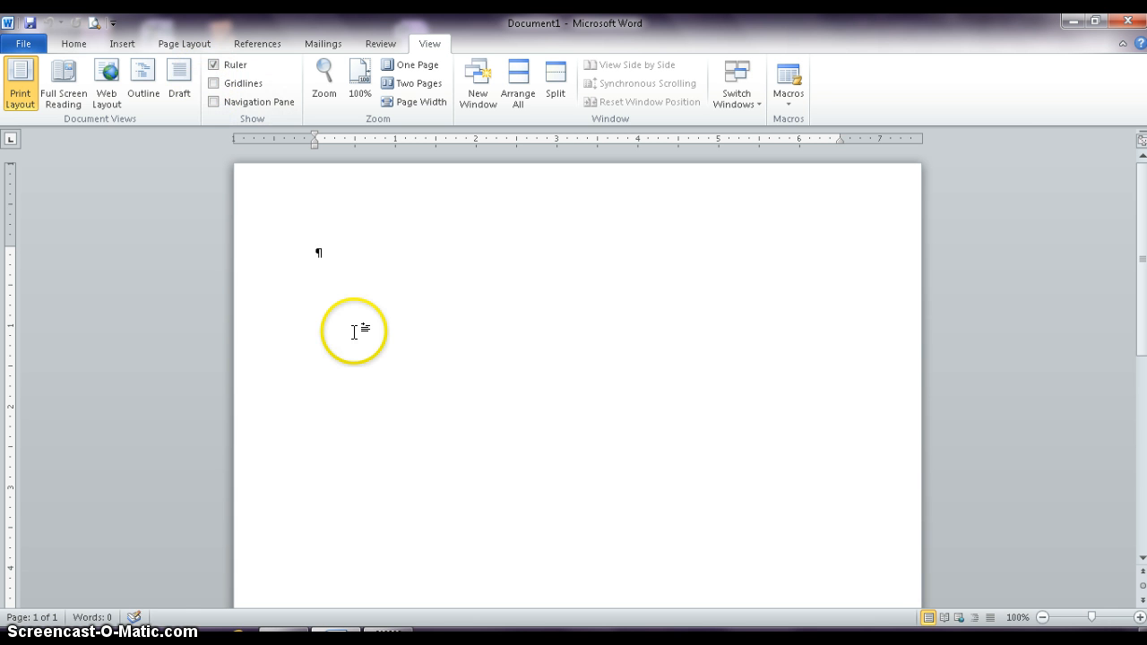
click(69, 44)
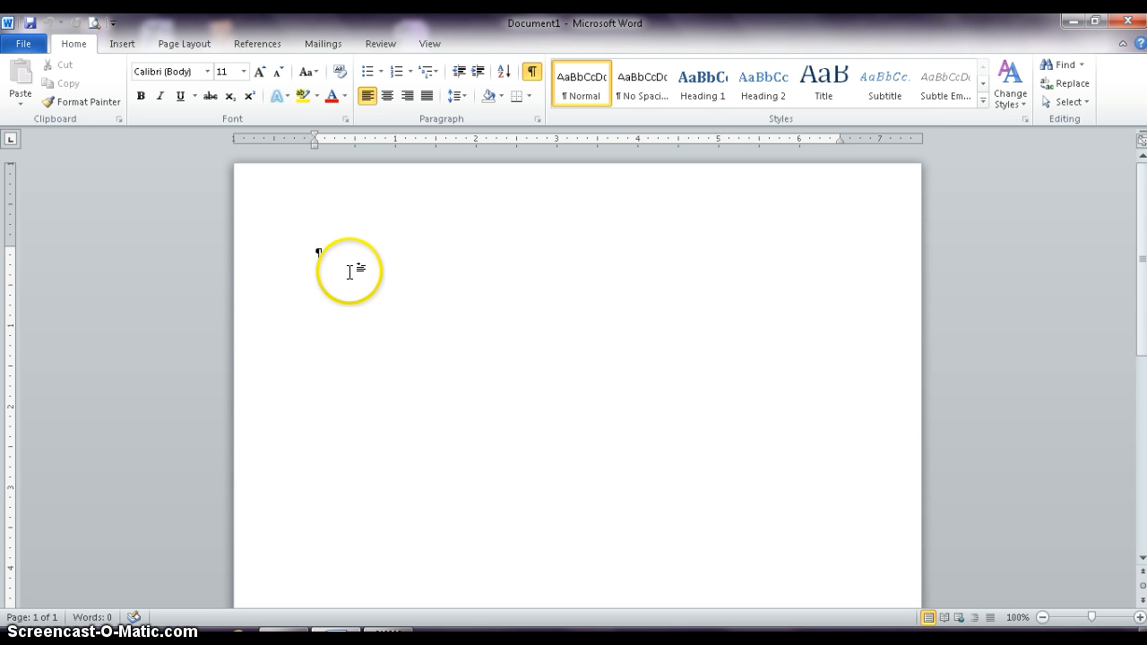
Write the teacher's title and surname on the first line of the page, followed by several spaces.
text(M)
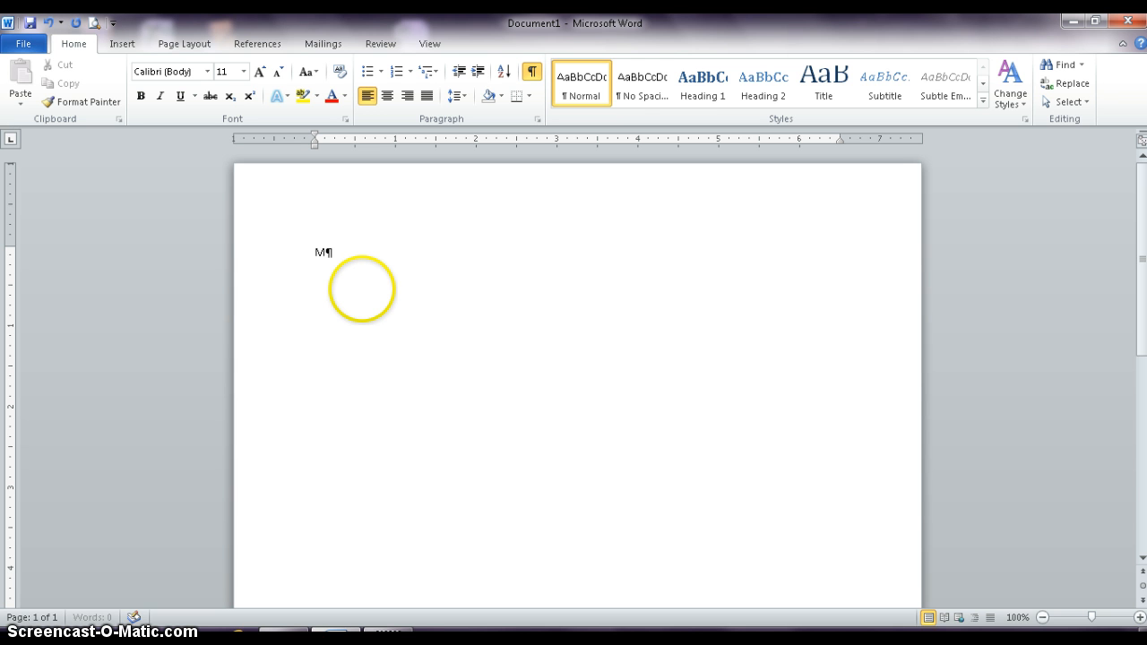
text(rs. Saeli)
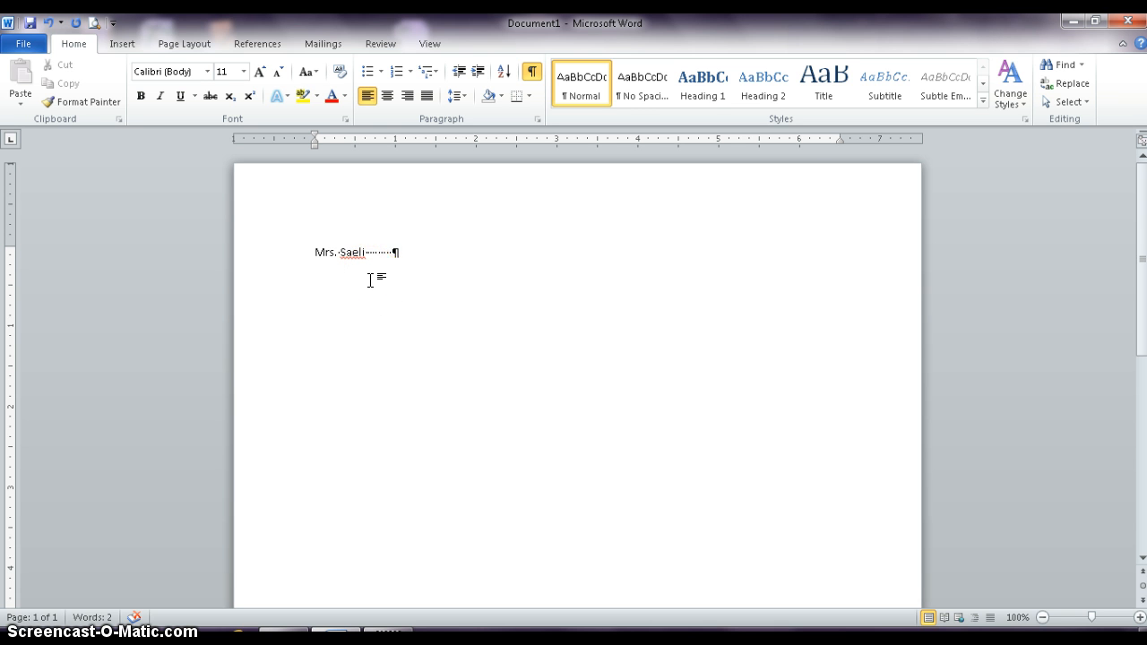
key(ctrl+equal)
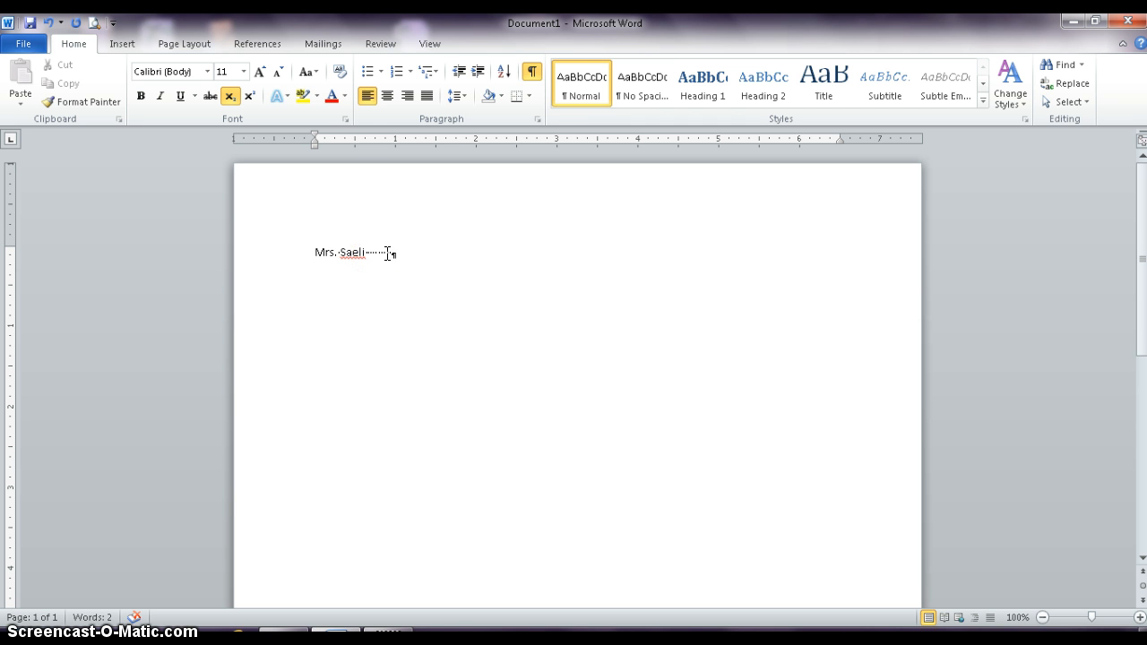
Turn the formatting marks off and on again, and try tab characters after the name, deleting them again.
click(530, 77)
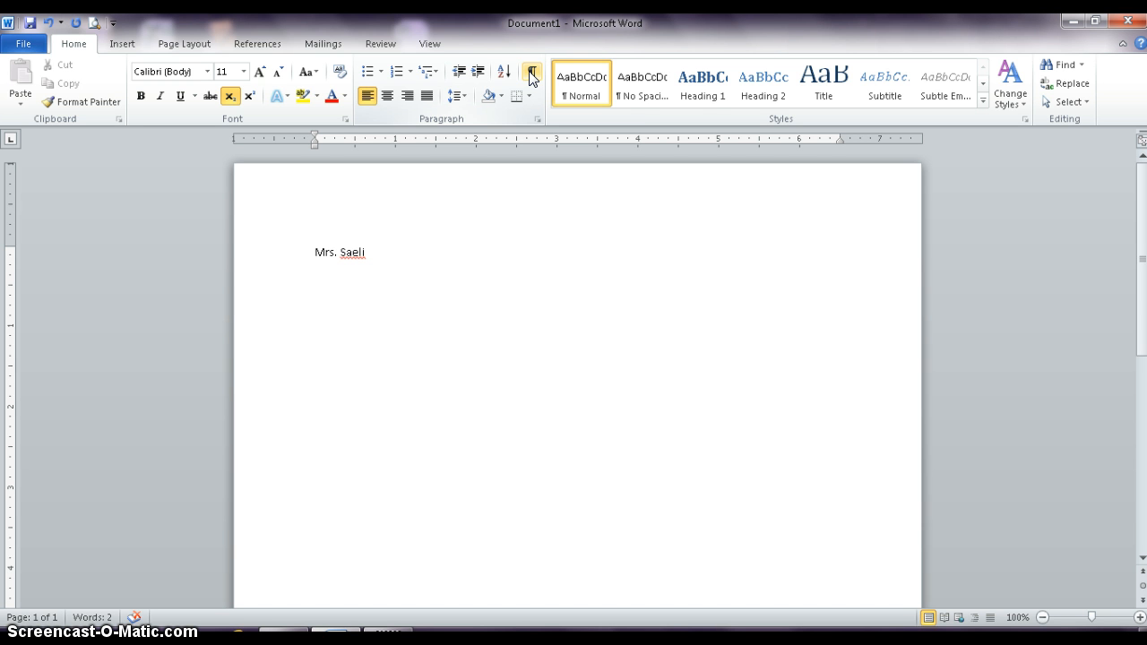
click(530, 77)
key(Tab)
key(Tab)
key(Tab)
key(BackSpace)
key(BackSpace)
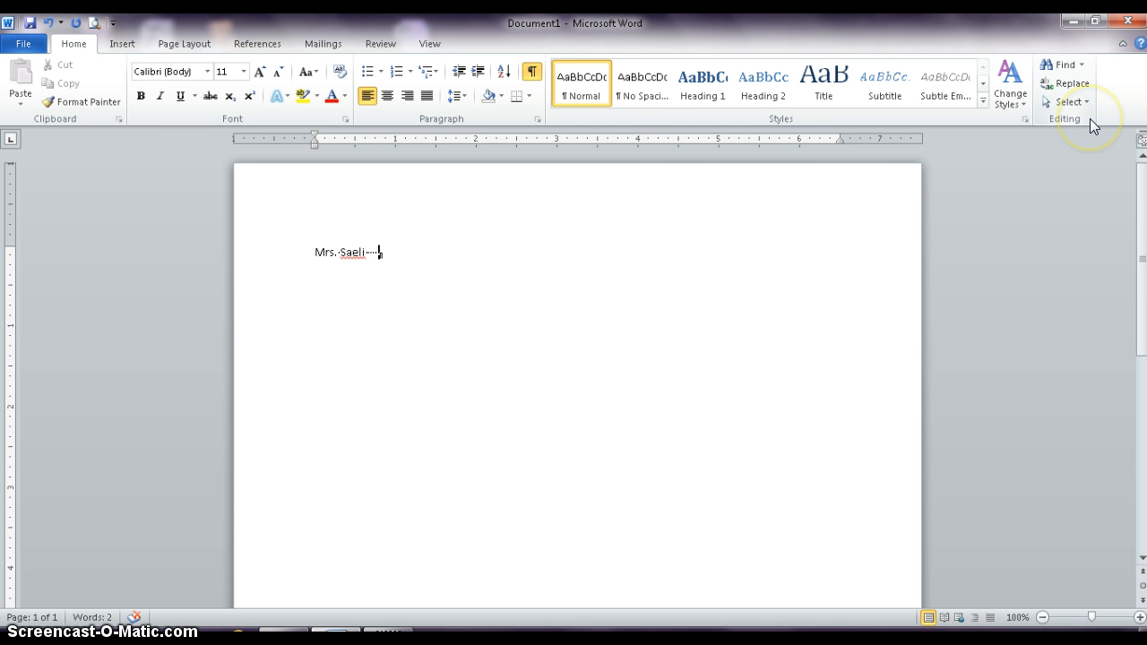
Format the whole name line with the Simplified Arabic Fixed font, Bold style and size 28 in the Font dialog.
click(346, 122)
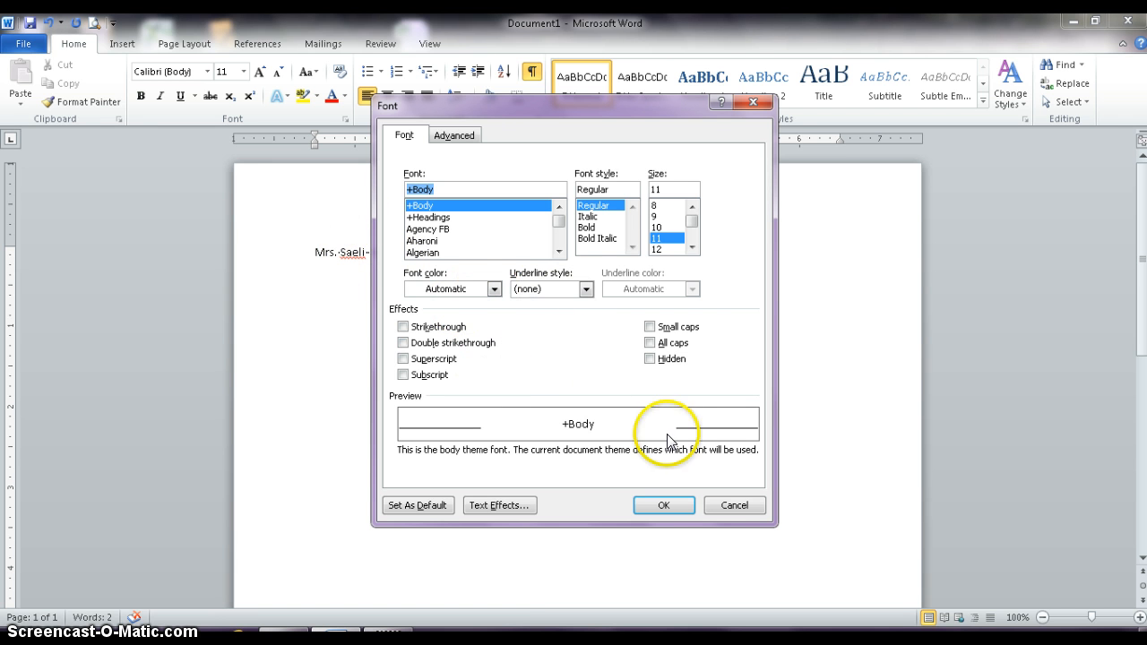
click(739, 507)
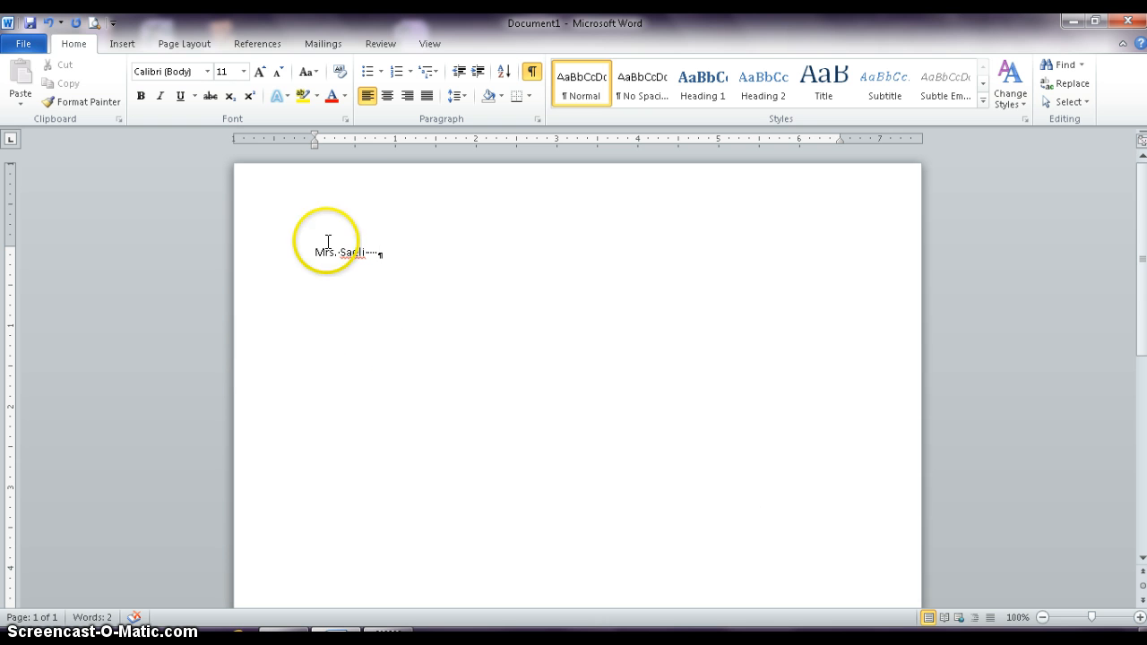
drag(310, 251, 414, 258)
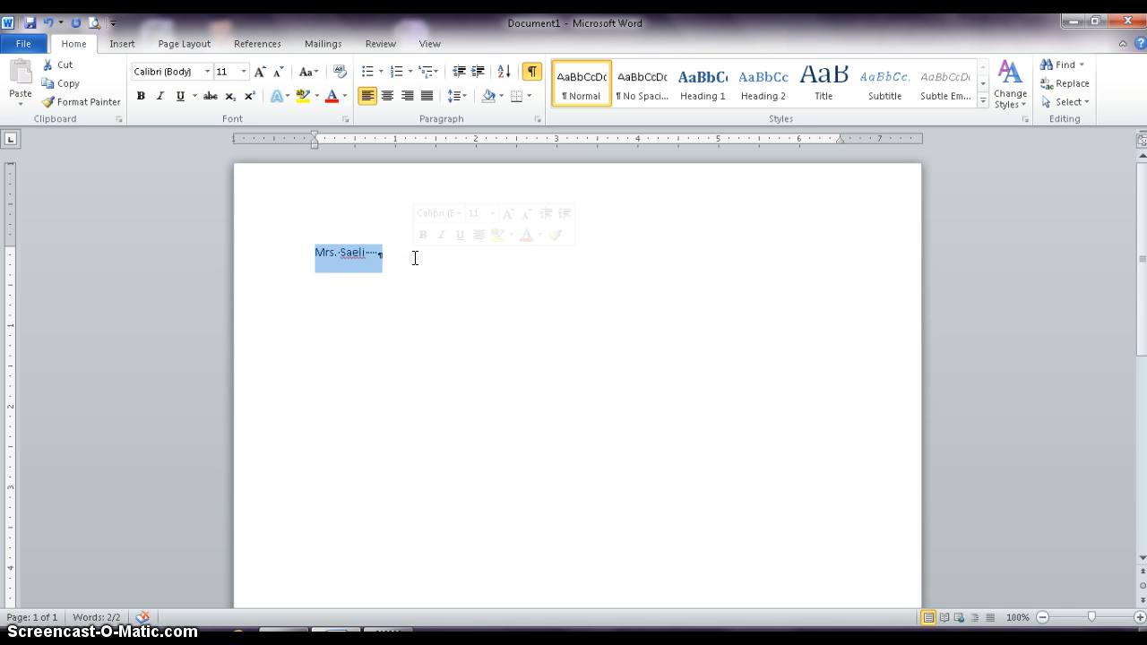
click(346, 118)
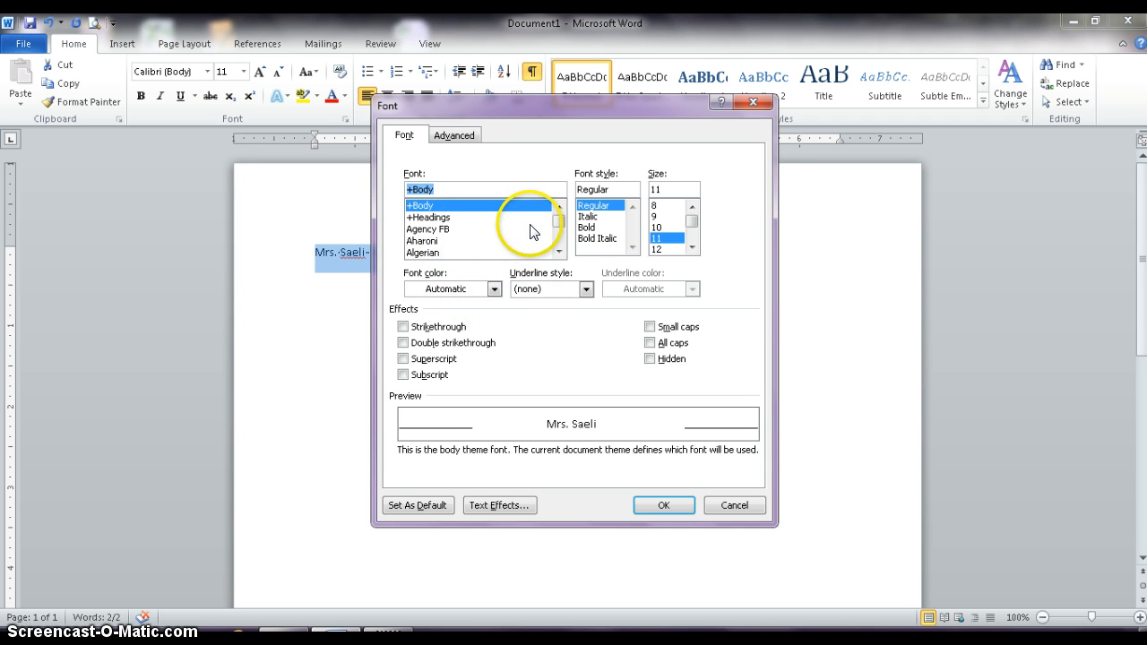
drag(562, 224, 560, 237)
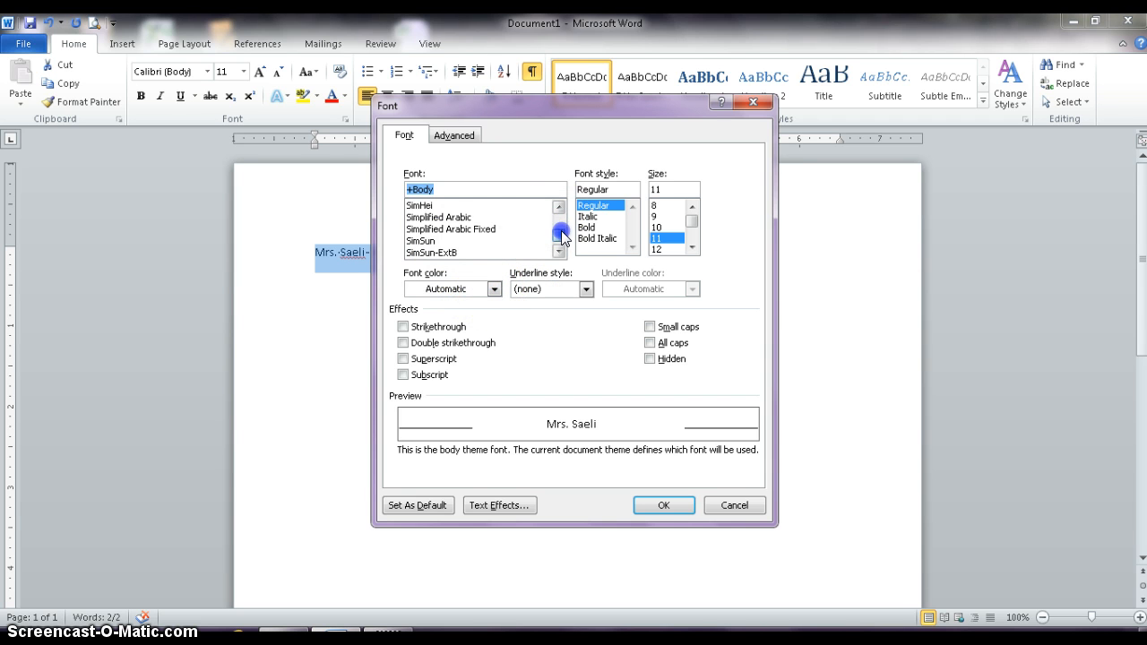
click(440, 229)
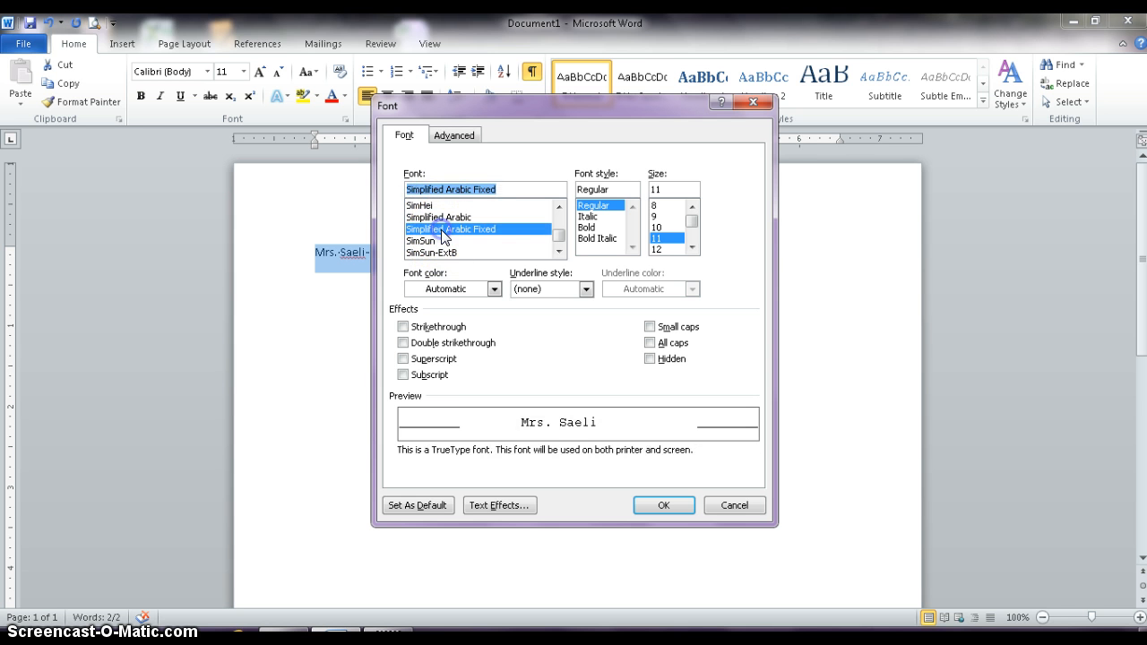
click(587, 228)
drag(690, 221, 693, 233)
click(660, 249)
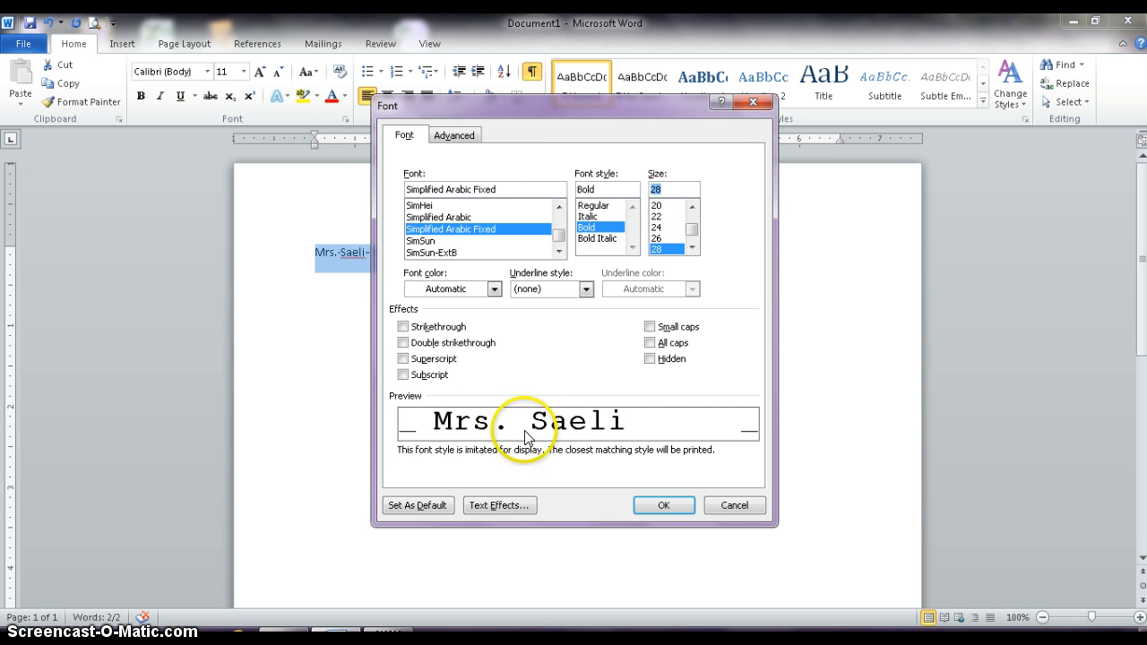
Set the name's font color to the standard dark blue.
click(493, 289)
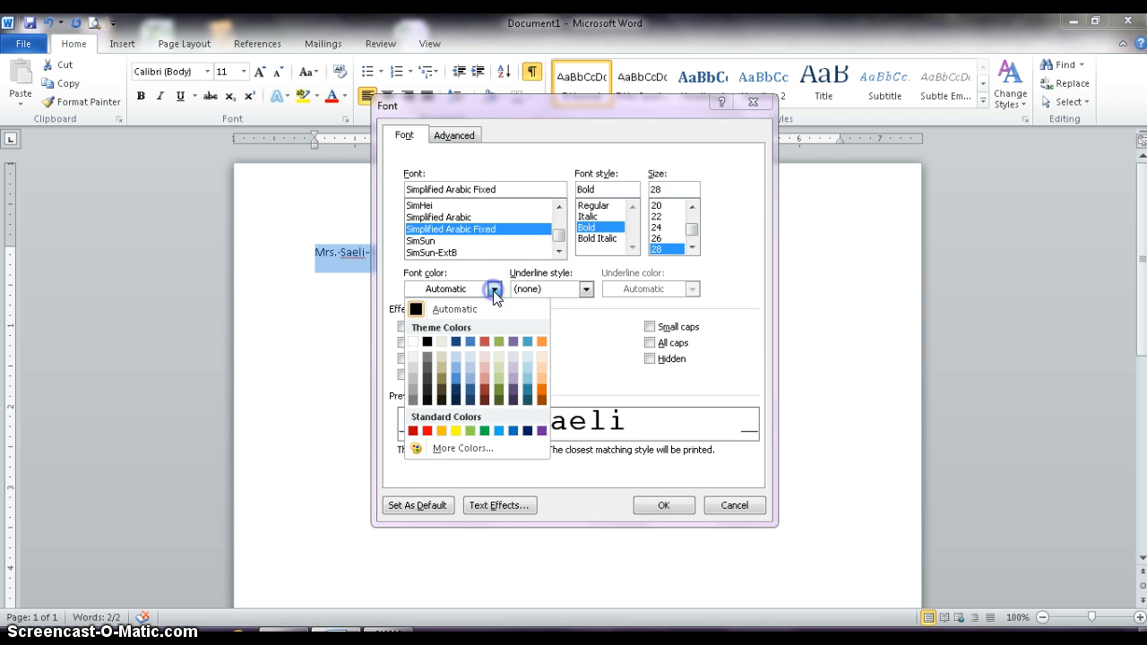
click(527, 432)
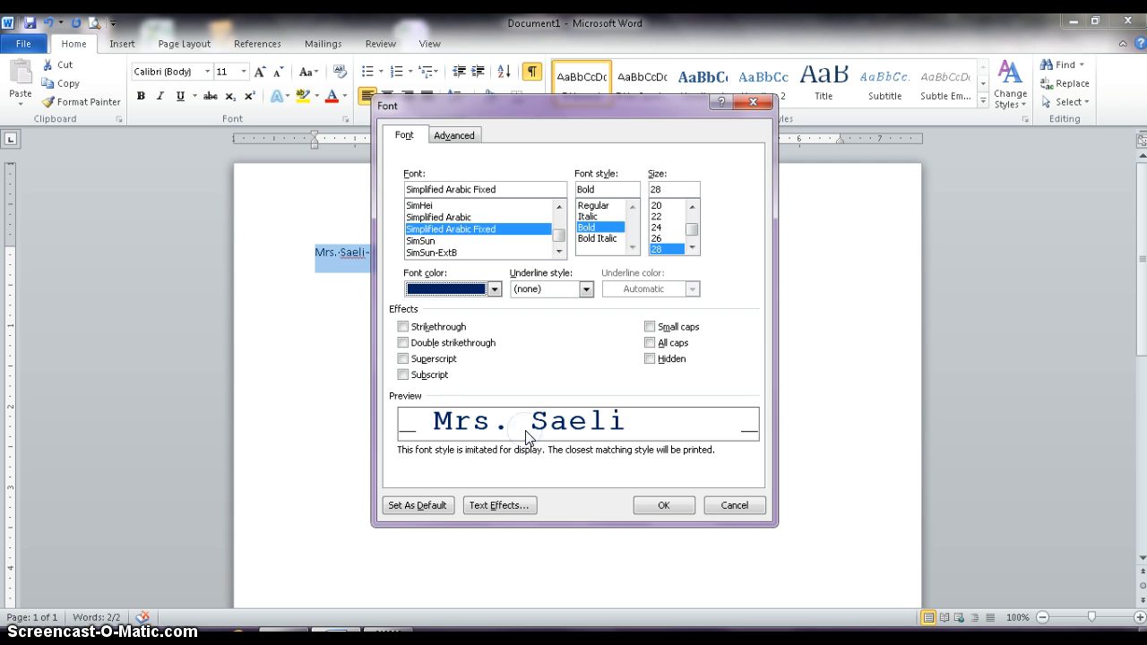
click(498, 291)
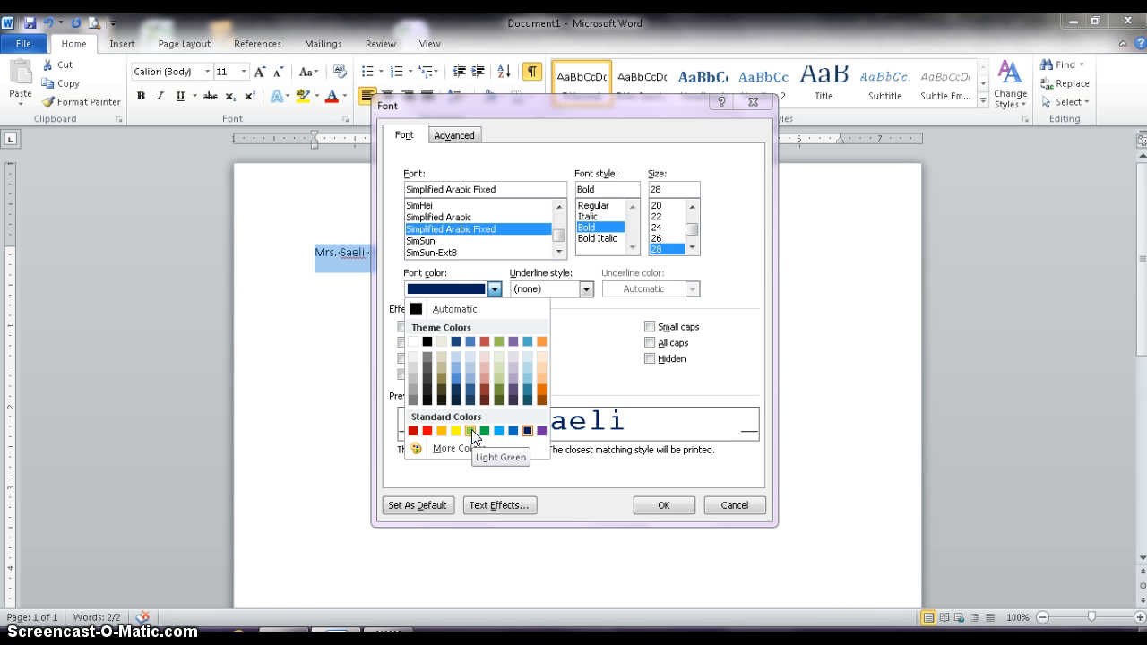
click(458, 363)
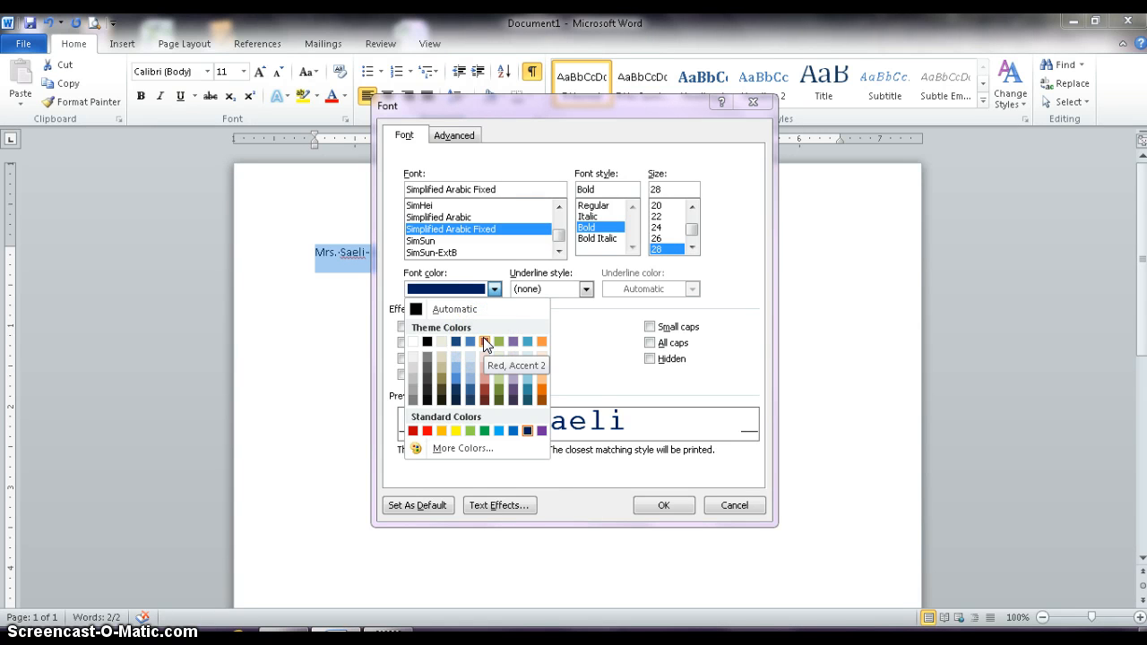
click(480, 351)
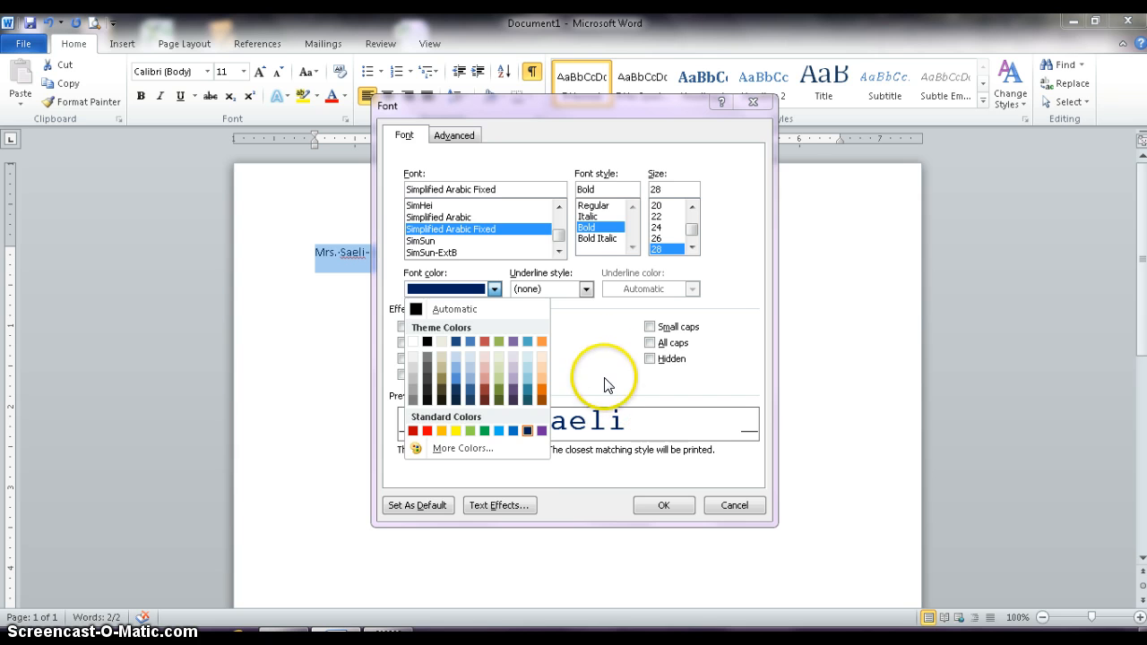
click(607, 334)
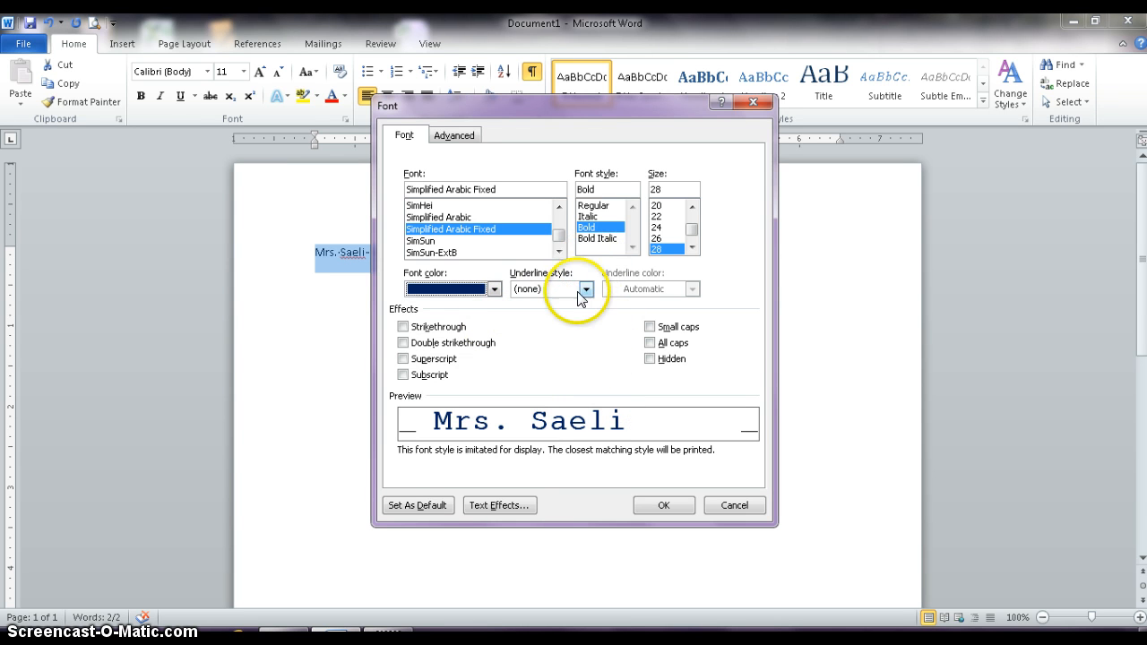
Give the name a double-line underline in the standard orange color.
click(586, 288)
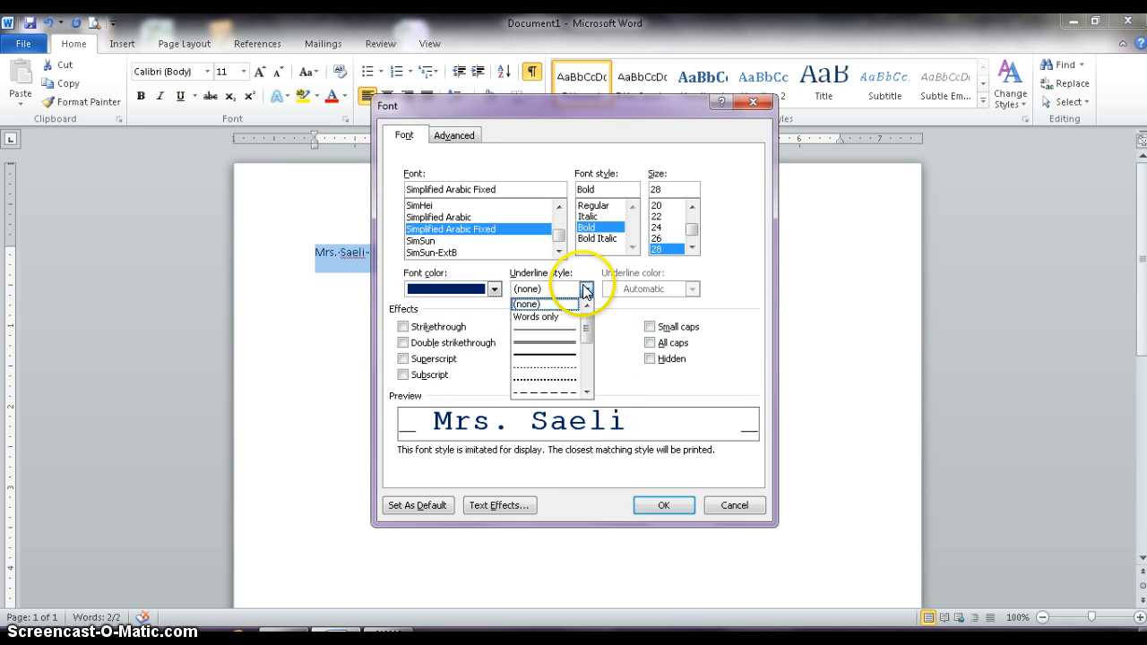
click(565, 343)
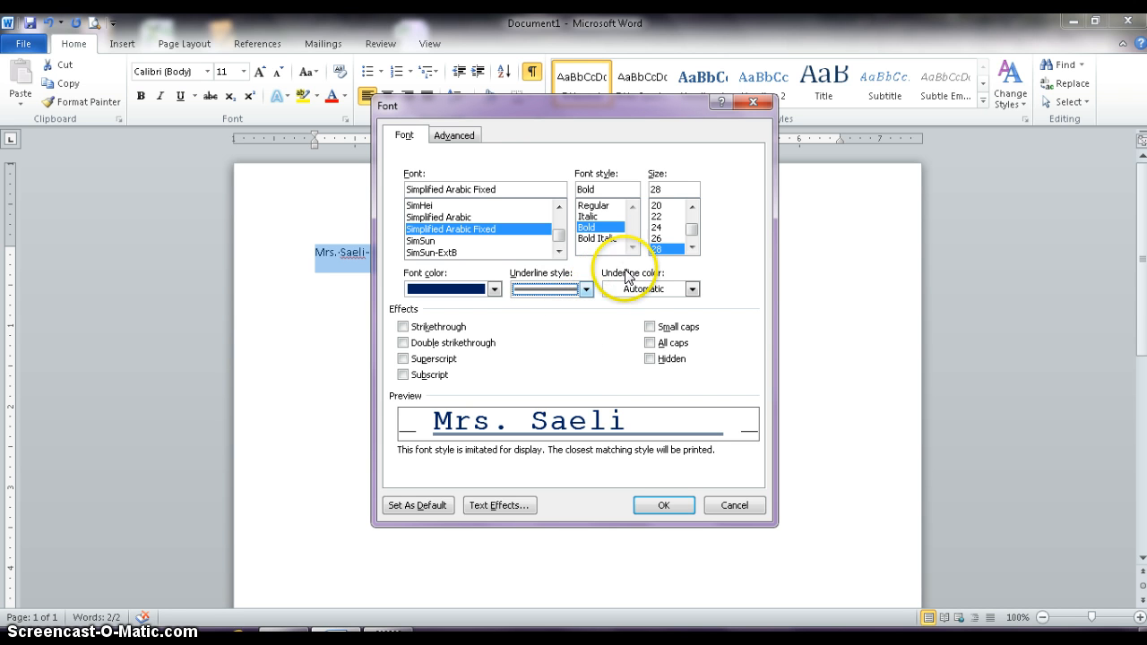
click(692, 289)
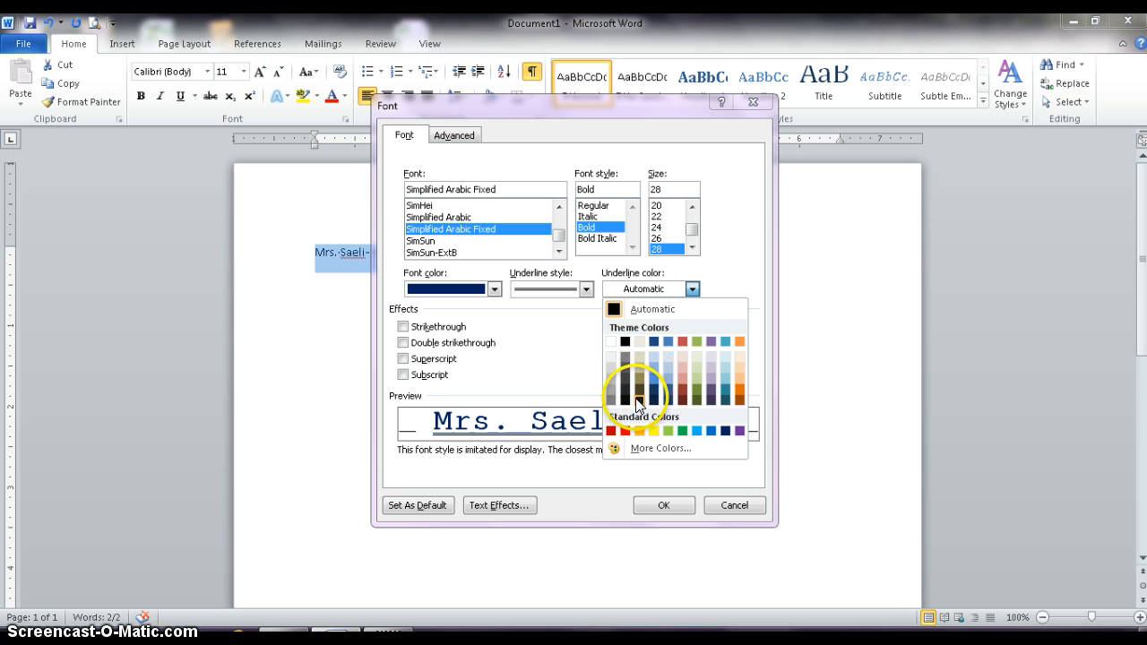
click(640, 431)
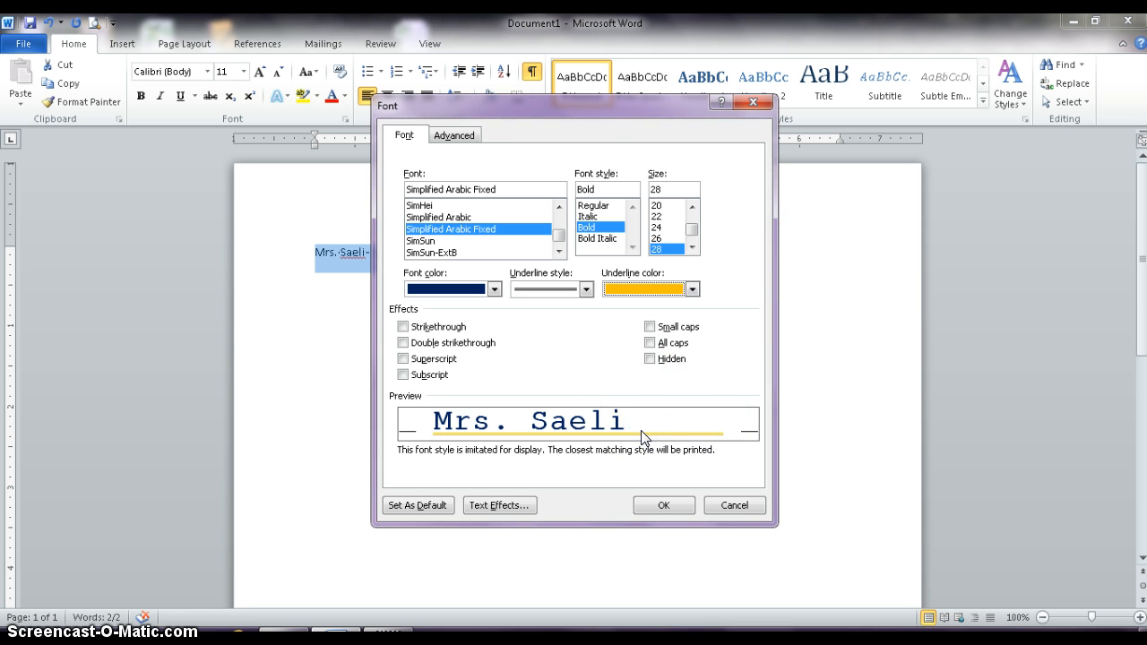
Try the Small caps, All caps and Subscript effects on the name one at a time, clearing each again.
click(650, 327)
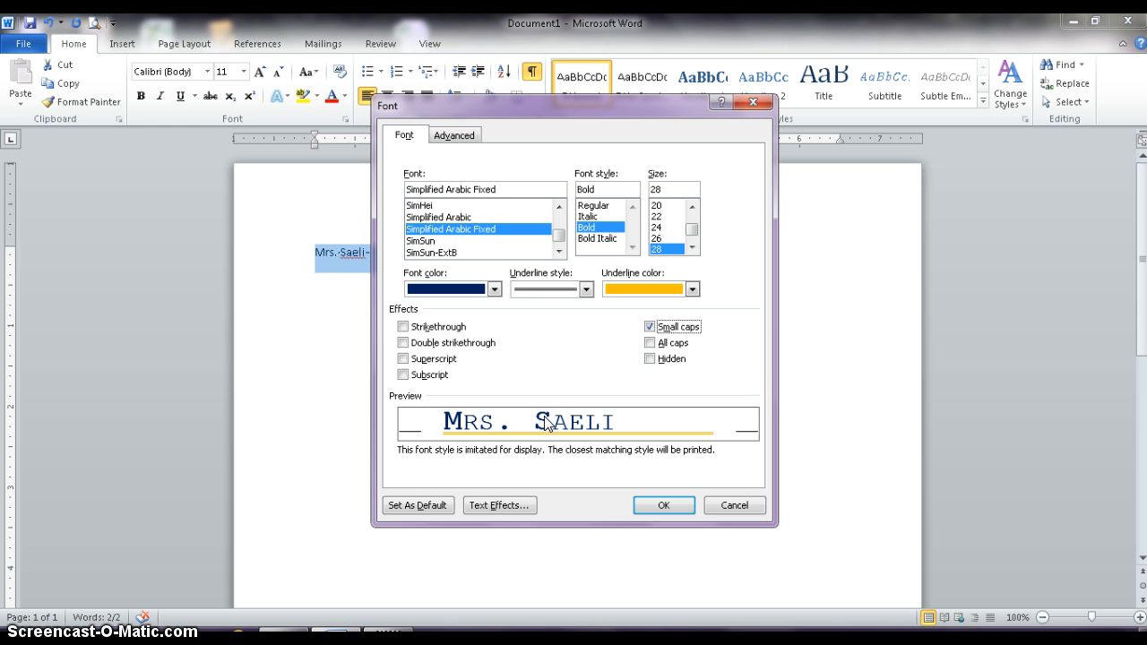
click(650, 326)
click(650, 344)
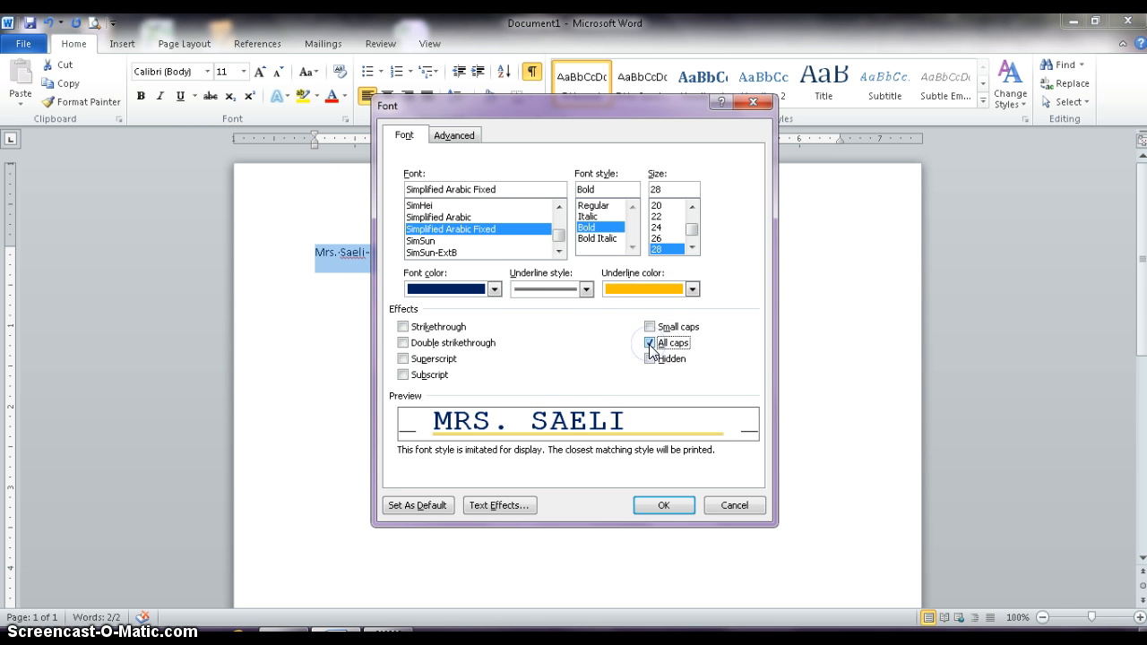
click(649, 344)
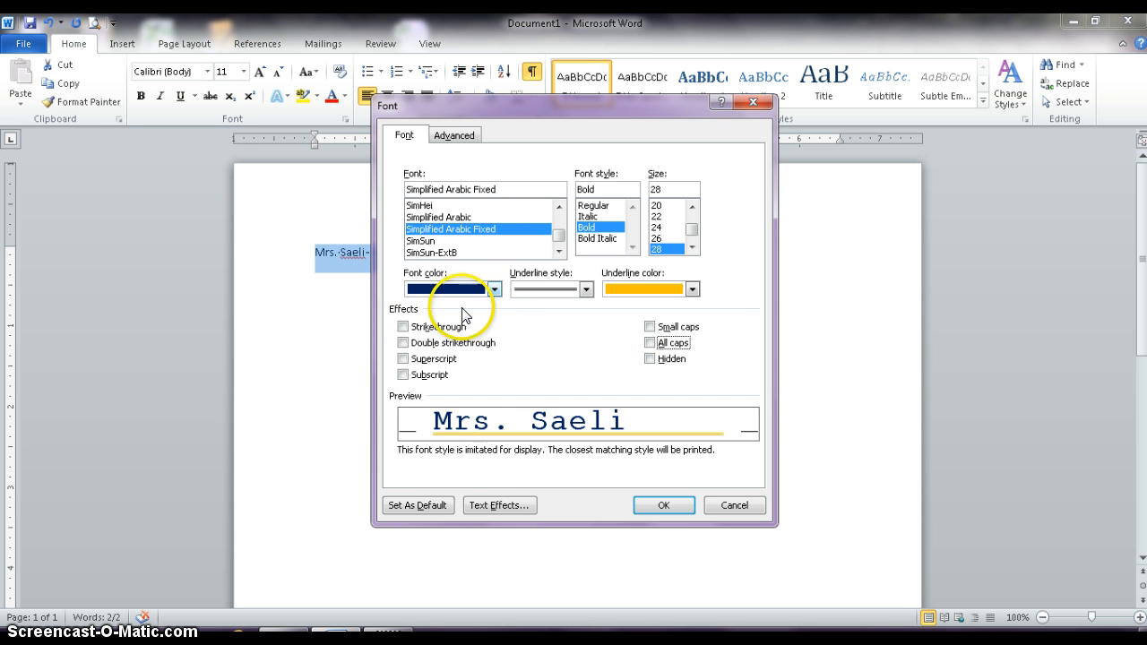
click(402, 375)
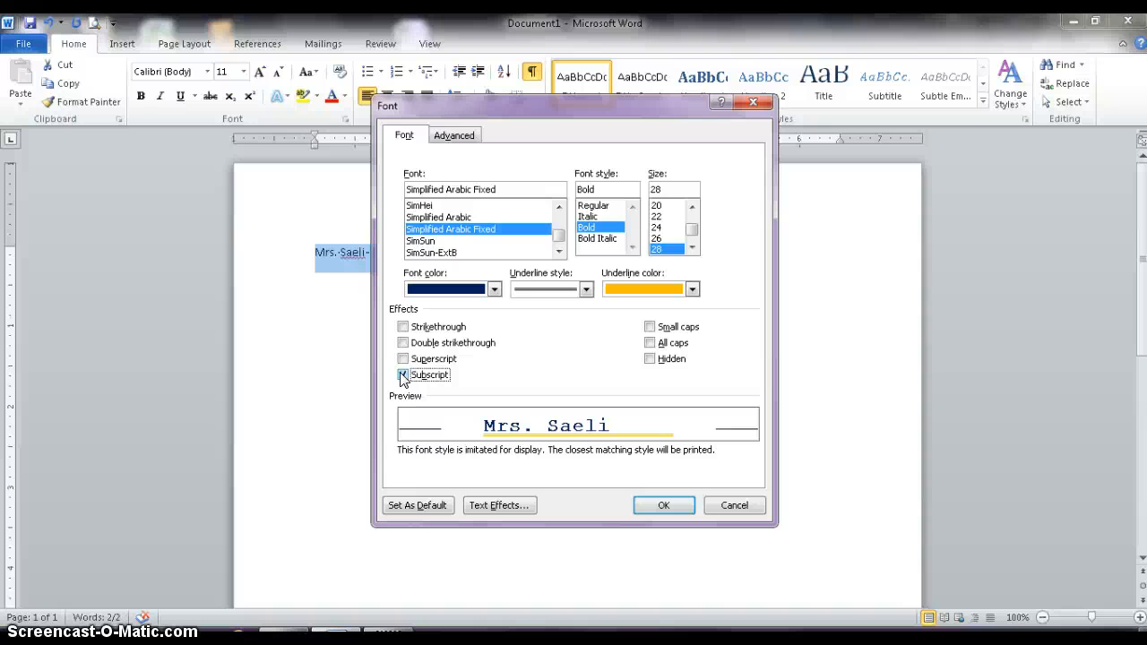
click(402, 376)
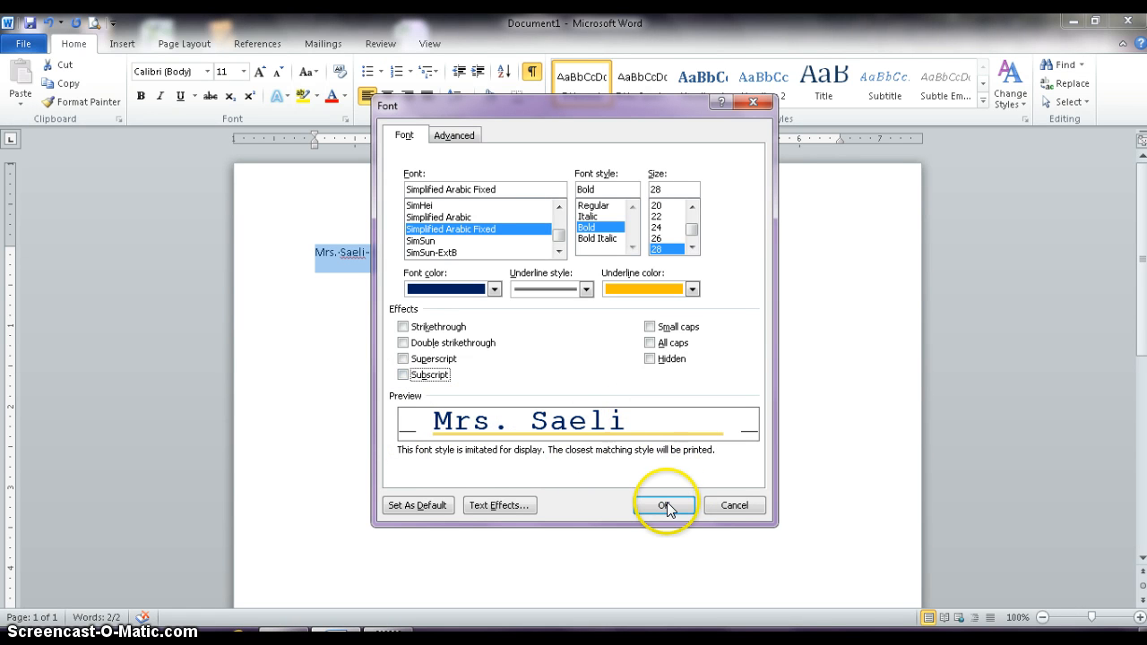
Expand the name's character spacing by 2.6 pt and apply all the chosen font settings to the line.
click(447, 137)
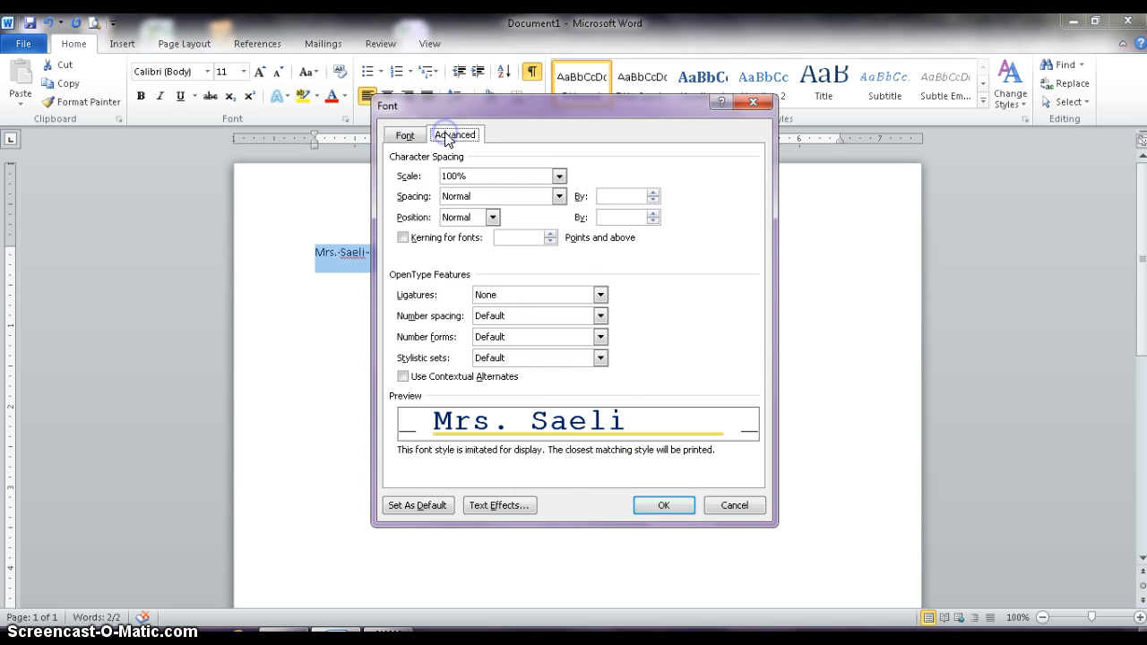
click(559, 196)
click(538, 222)
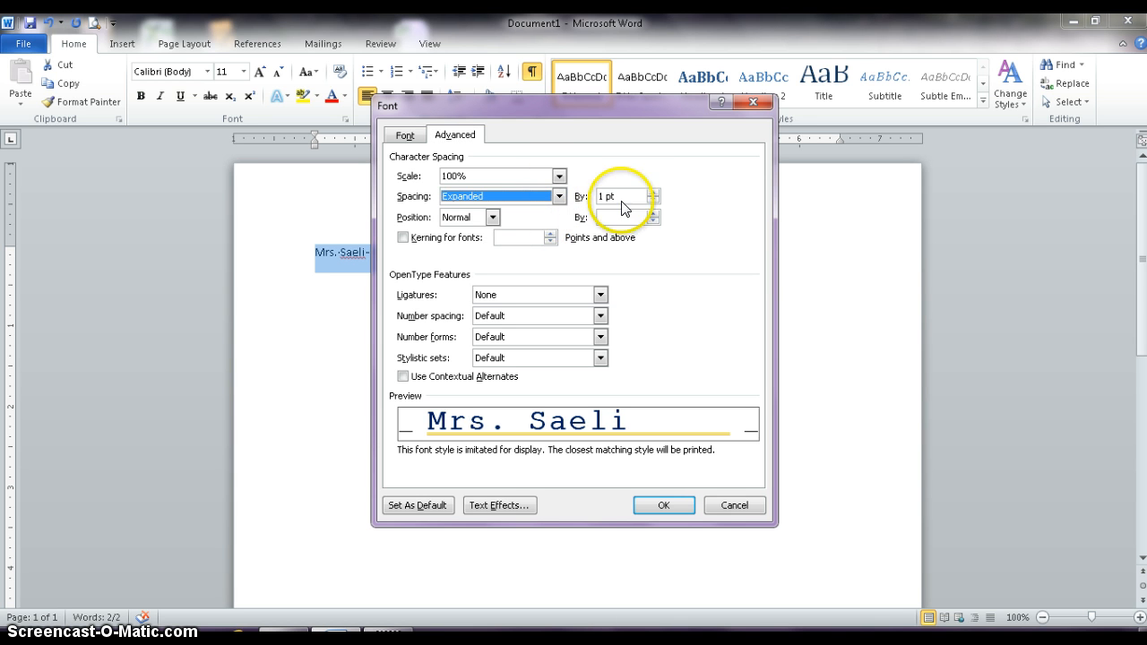
click(653, 192)
click(653, 192)
click(652, 191)
click(652, 192)
click(652, 192)
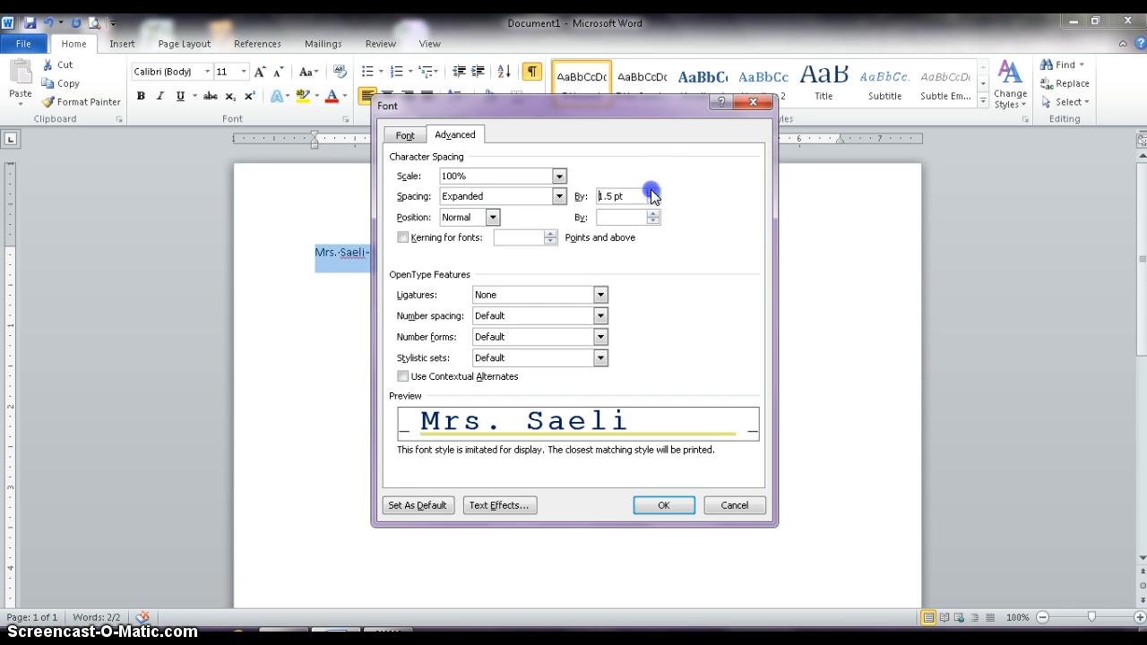
click(652, 192)
click(653, 193)
click(653, 193)
click(653, 193)
click(652, 193)
click(652, 194)
click(652, 194)
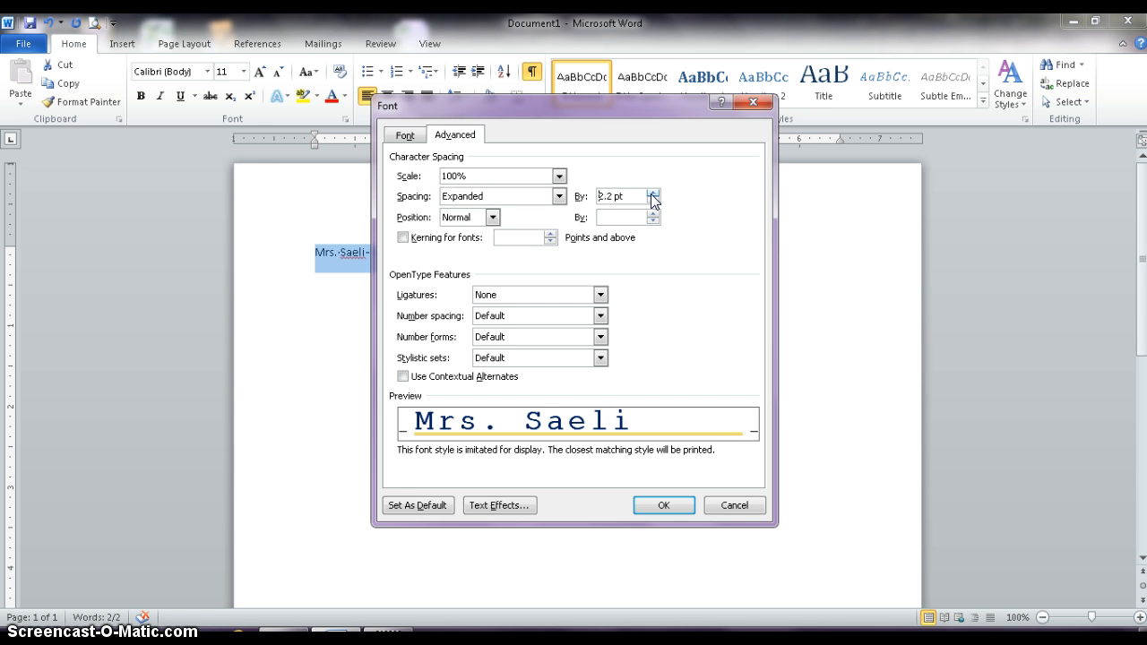
click(652, 193)
click(652, 194)
click(652, 194)
click(652, 194)
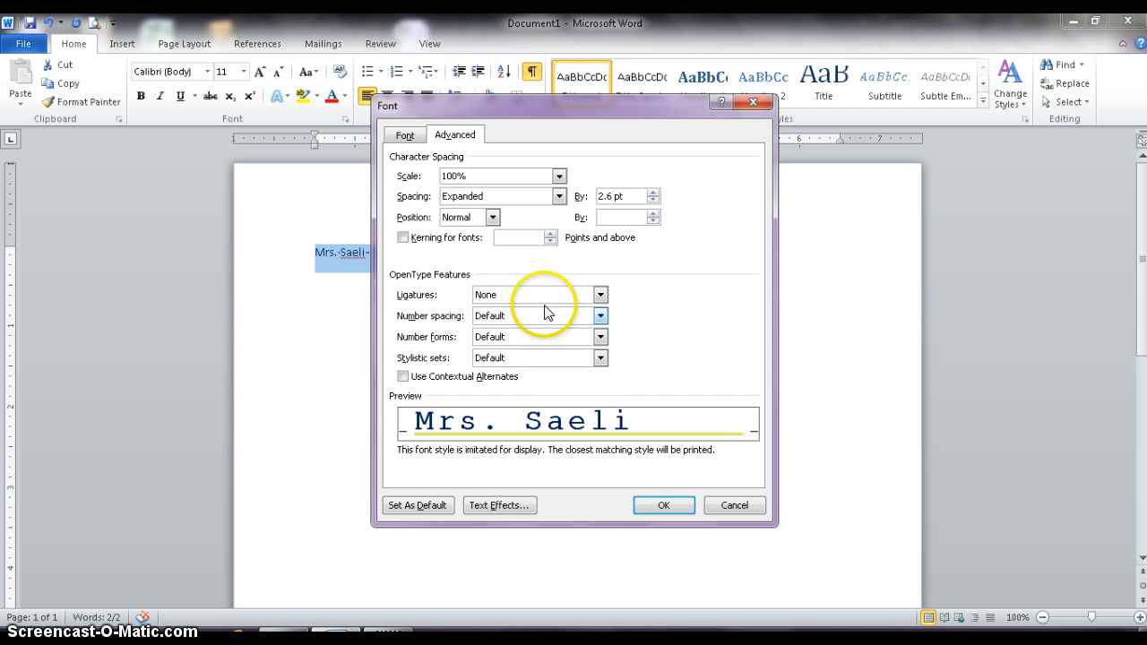
click(663, 505)
Deselect the name line and hide the paragraph and space formatting marks in the document.
click(798, 346)
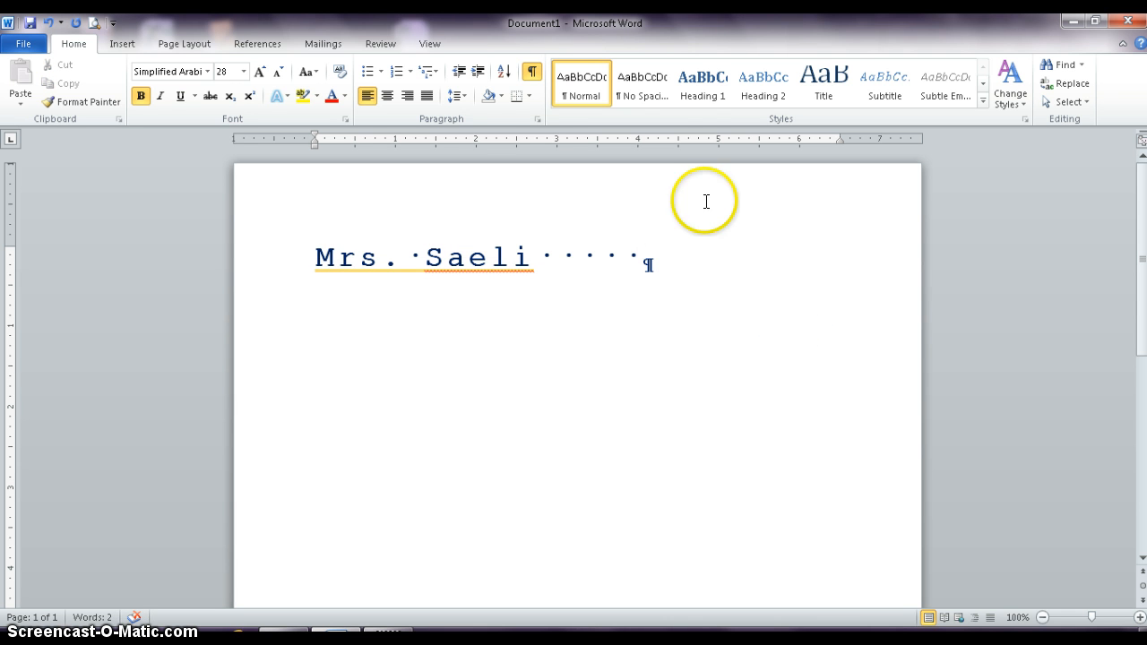
click(533, 74)
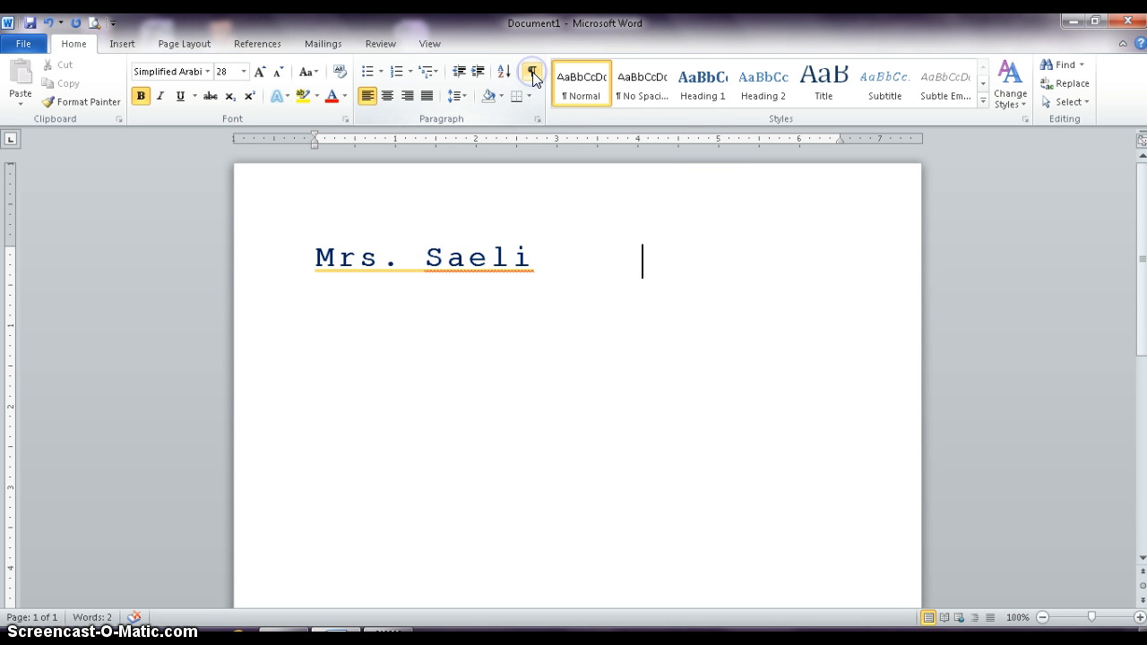
click(350, 370)
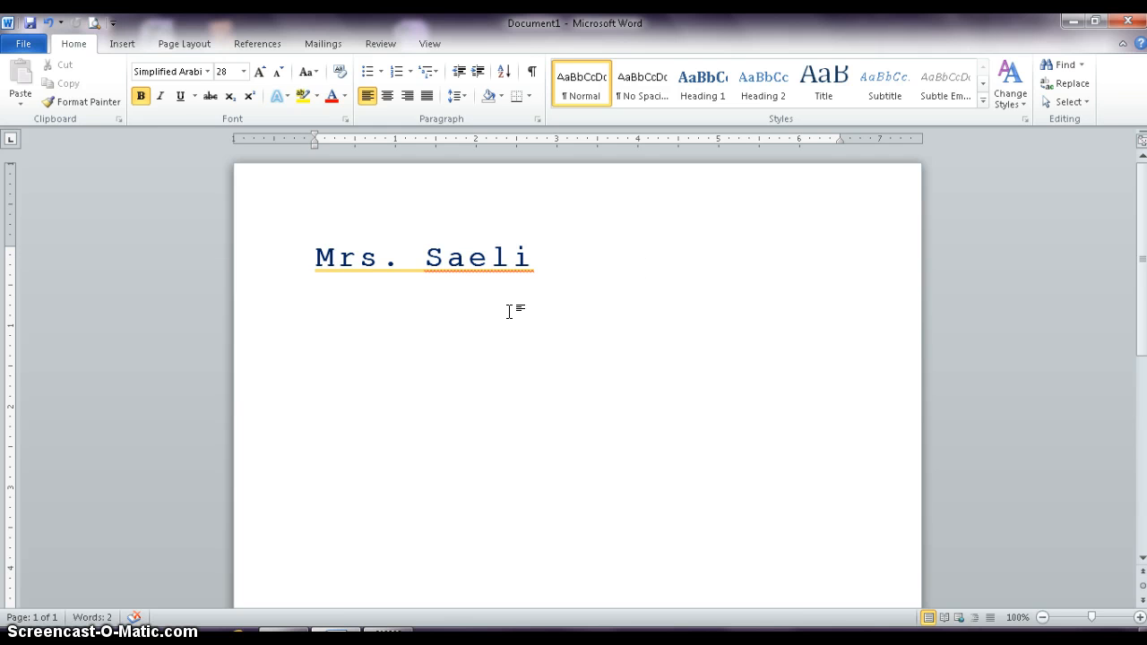
Add the surname flagged as a spelling error to the dictionary.
click(486, 259)
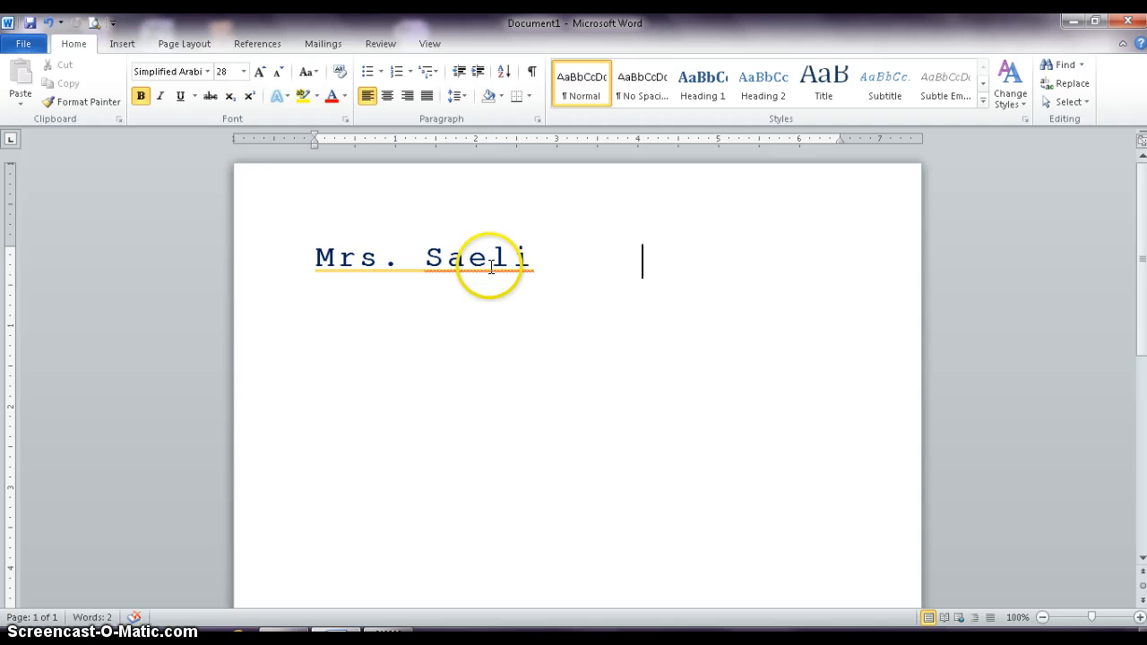
right_click(490, 259)
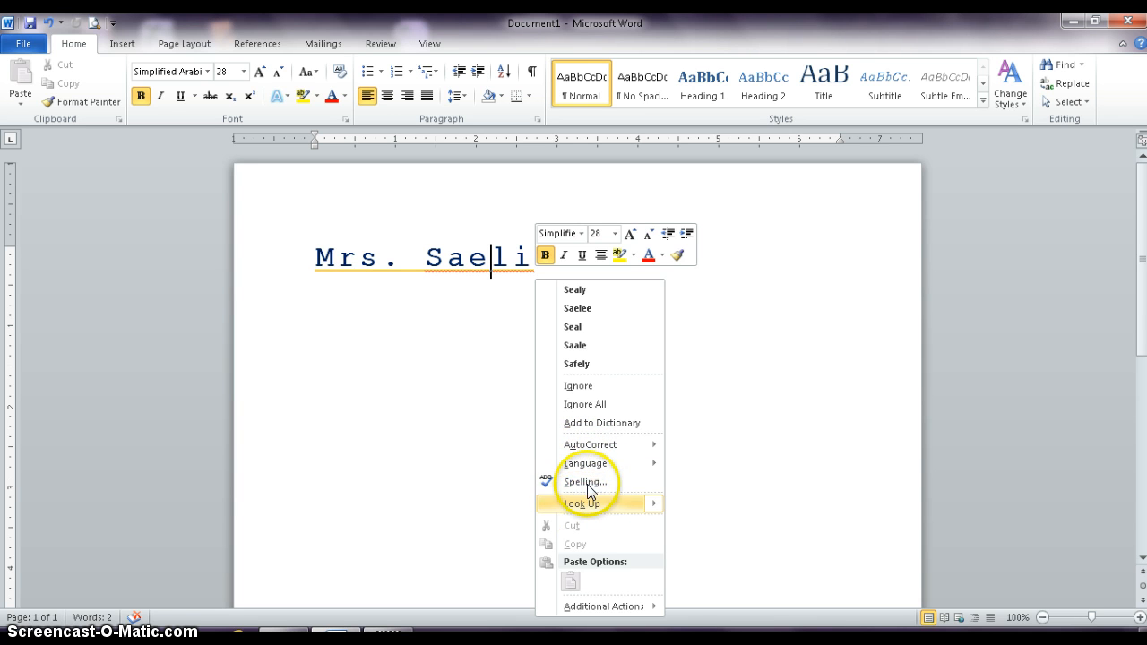
click(608, 421)
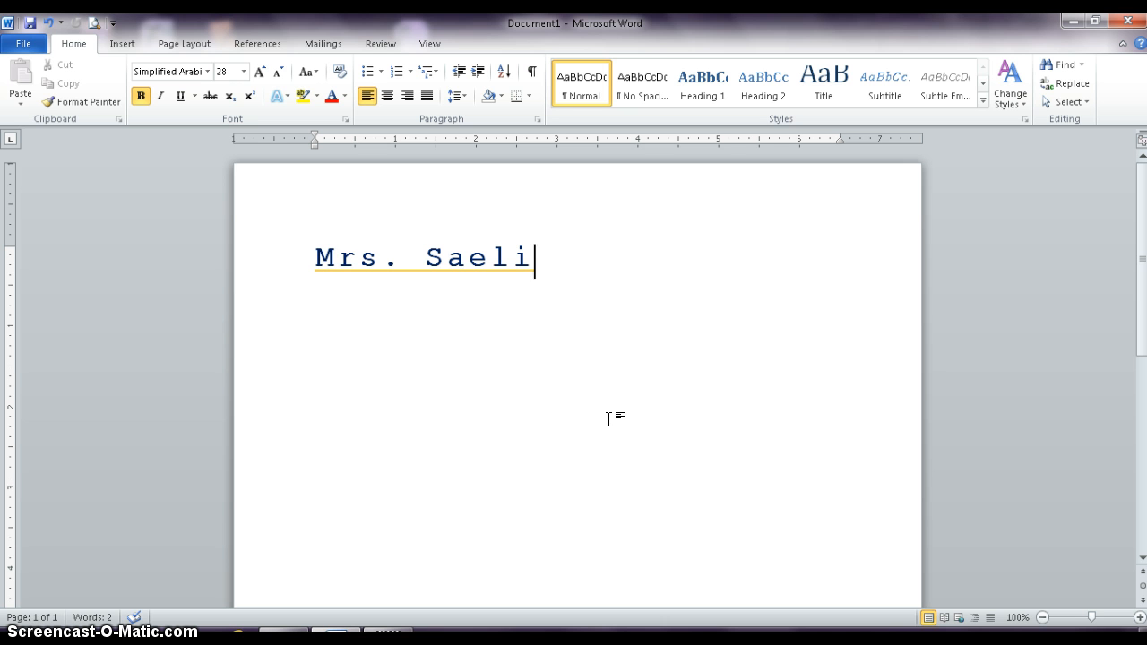